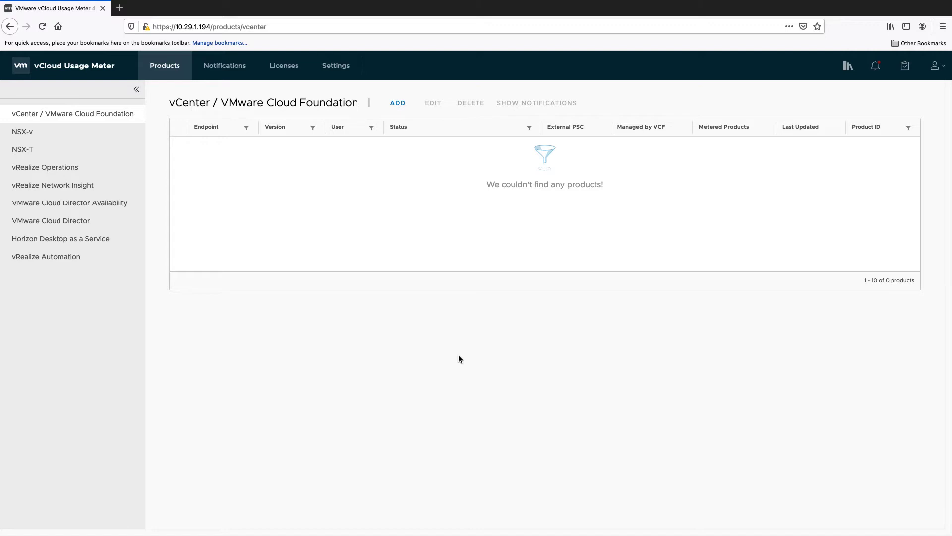
Open the Add vCenter / VMware Cloud Foundation Server form from the empty vCenter product list.
{"action": "left_click", "coordinate": [401, 105]}
Enter vCenter endpoint 10.29.5.121 with the administrator username and password.
{"action": "left_click", "coordinate": [402, 143]}
{"action": "type", "text": "10.29.5.121"}
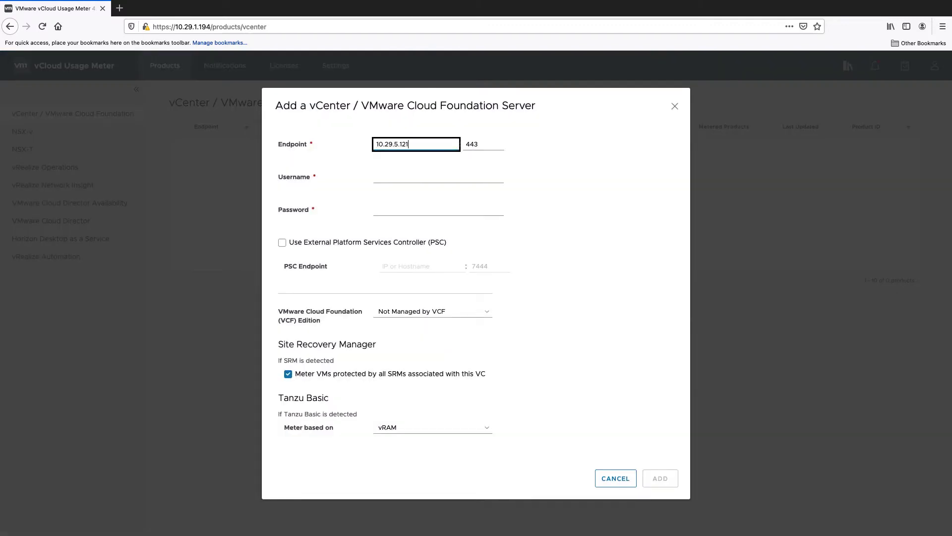
{"action": "left_click", "coordinate": [401, 177]}
{"action": "type", "text": "administr"}
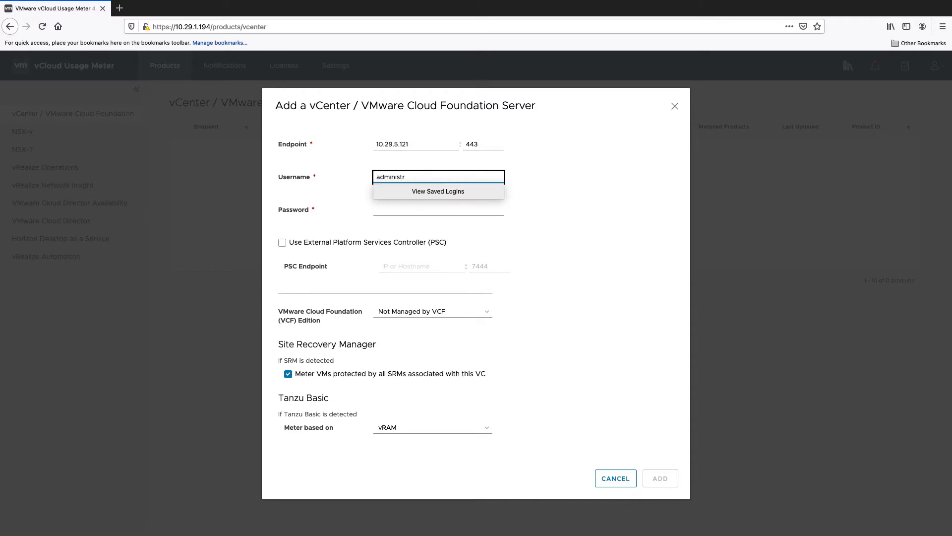
{"action": "type", "text": "ator@vsphere.local"}
{"action": "key", "text": "Tab"}
{"action": "type", "text": "VMware"}
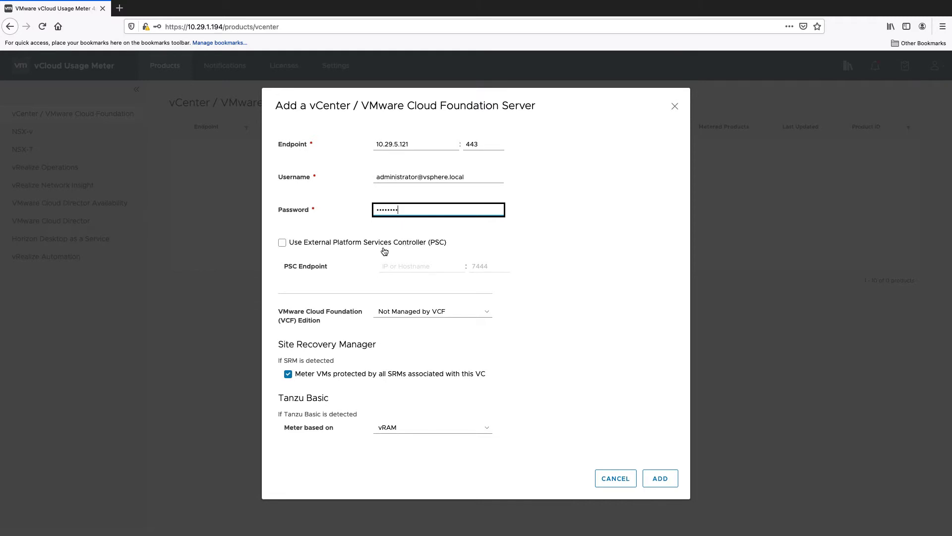
Leave external PSC off, keep VCF as Not Managed, and meter Tanzu Basic on CPU cores.
{"action": "left_click", "coordinate": [290, 246]}
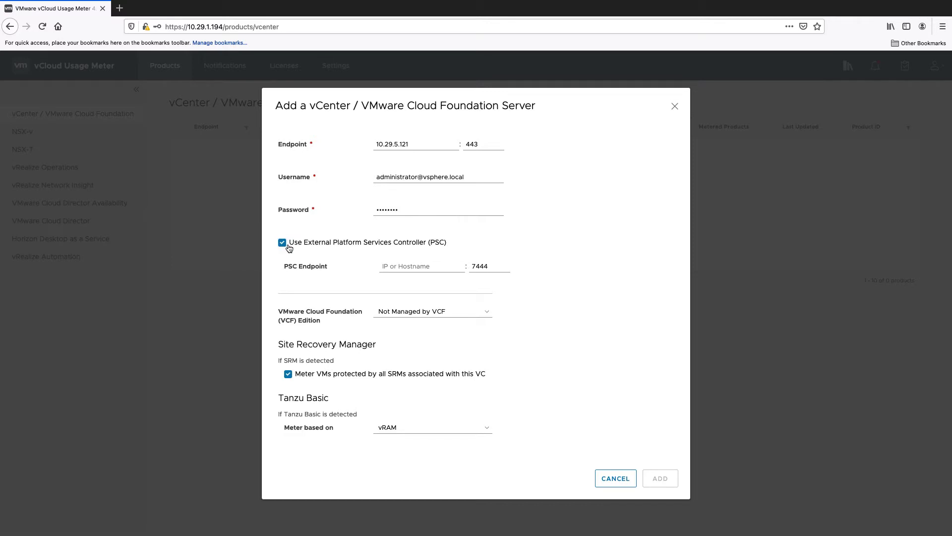
{"action": "left_click", "coordinate": [290, 245]}
{"action": "left_click", "coordinate": [417, 315]}
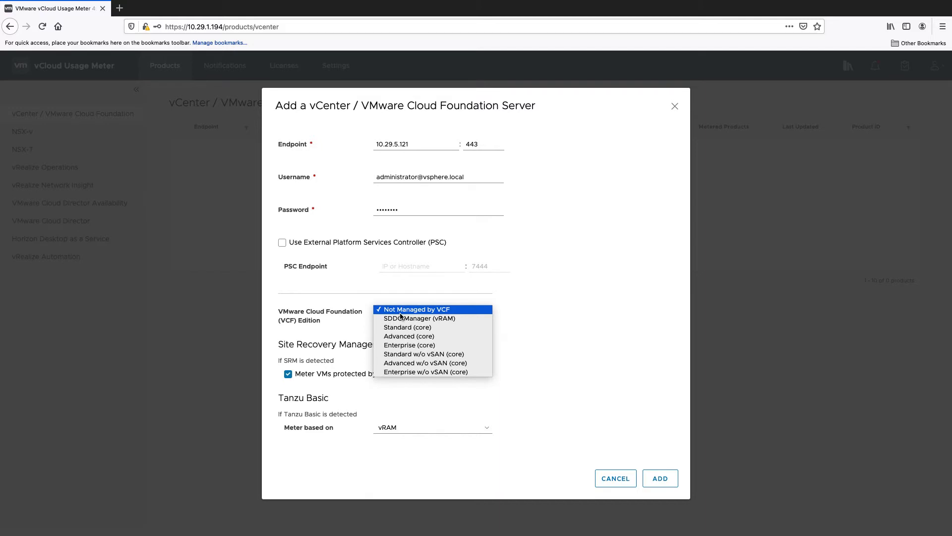
{"action": "left_click", "coordinate": [367, 330]}
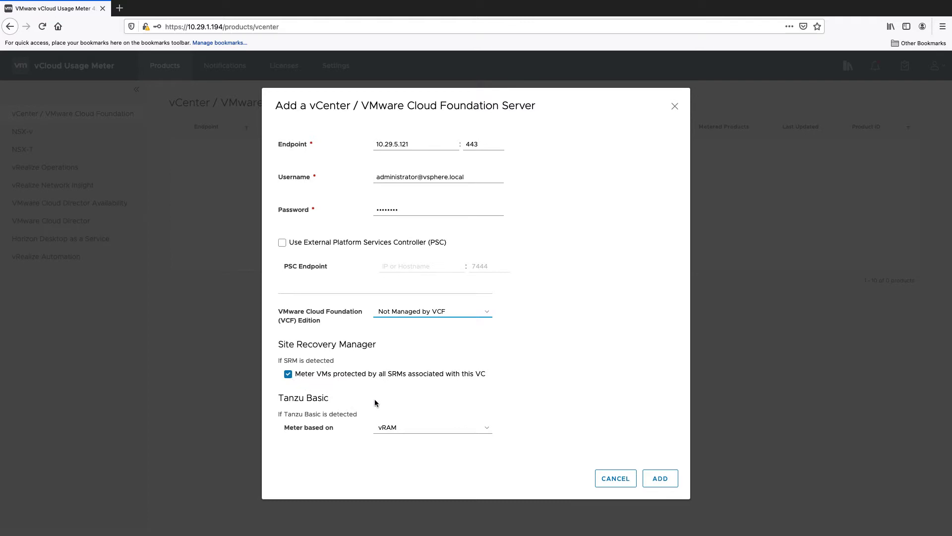
{"action": "left_click", "coordinate": [482, 434]}
{"action": "left_click", "coordinate": [480, 433]}
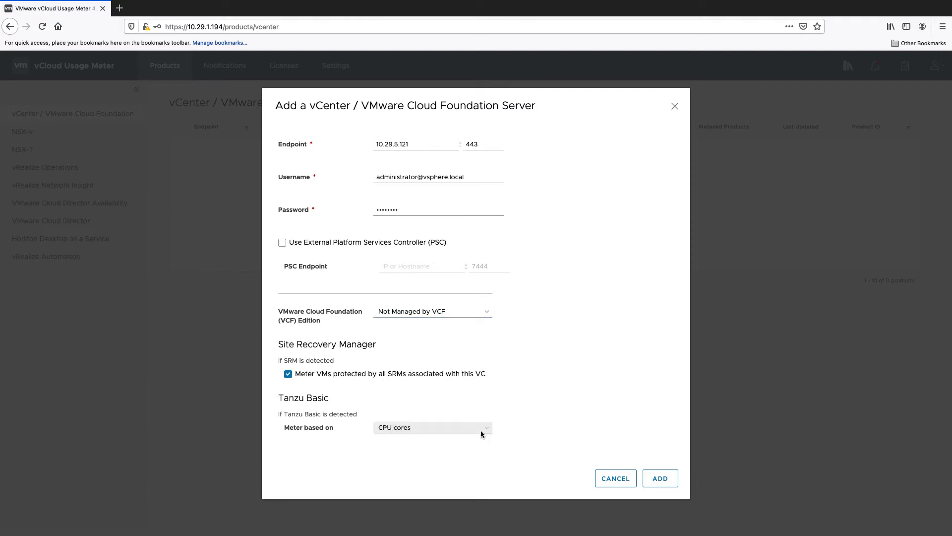
Register the vCenter server and accept its certificate.
{"action": "left_click", "coordinate": [659, 479]}
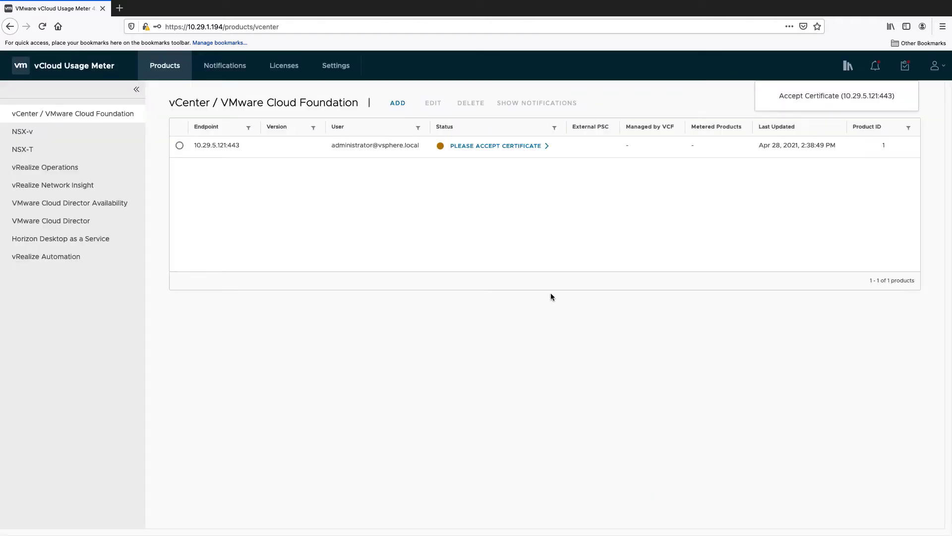
{"action": "left_click", "coordinate": [495, 146]}
{"action": "left_click", "coordinate": [649, 349]}
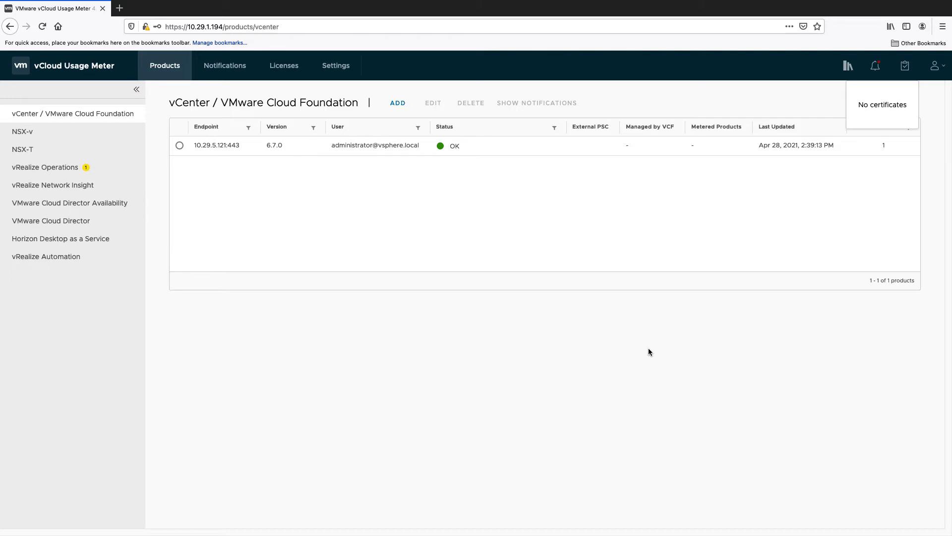
Fill in a new vCenter form with endpoint 10.199.58.33 and administrator credentials.
{"action": "left_click", "coordinate": [398, 103]}
{"action": "type", "text": "10.199.58.33"}
{"action": "key", "text": "Tab"}
{"action": "type", "text": "administrator@vsphere.local"}
{"action": "key", "text": "Tab"}
{"action": "type", "text": "***"}
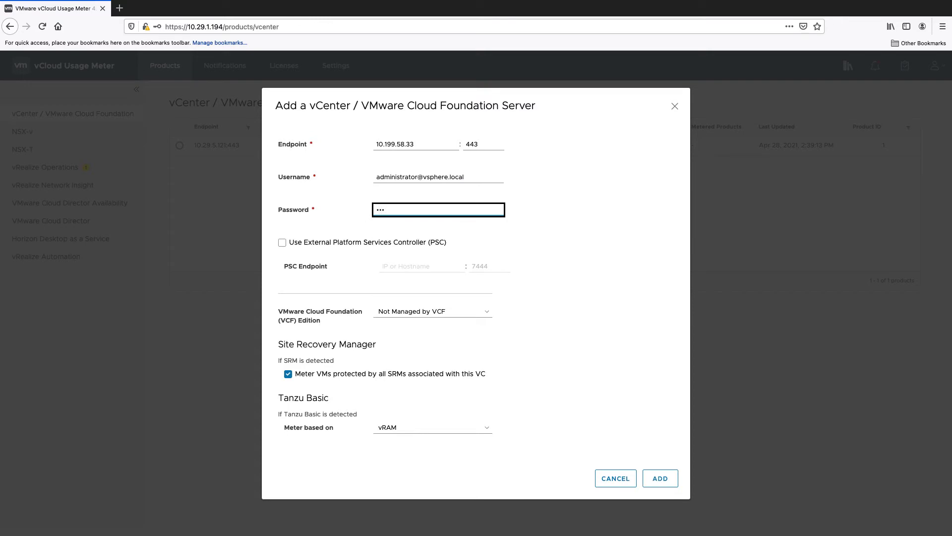
Register the 10.199.58.33 vCenter and accept its certificate.
{"action": "left_click", "coordinate": [660, 478]}
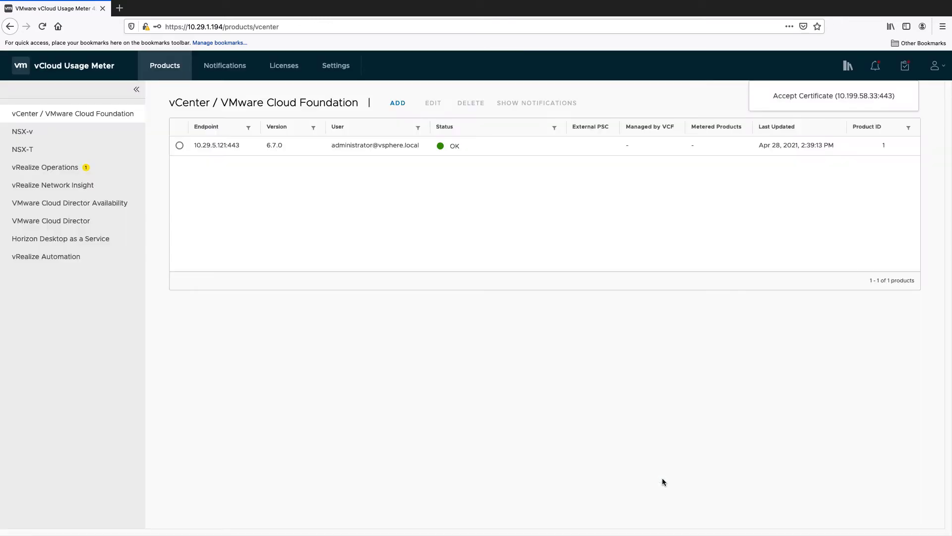
{"action": "left_click", "coordinate": [496, 146]}
{"action": "left_click", "coordinate": [655, 348]}
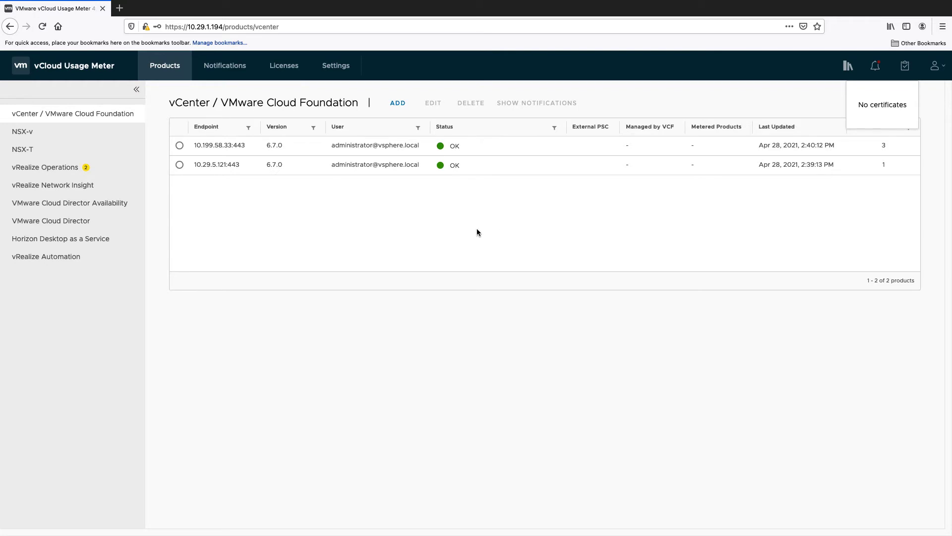
{"action": "left_click", "coordinate": [102, 141]}
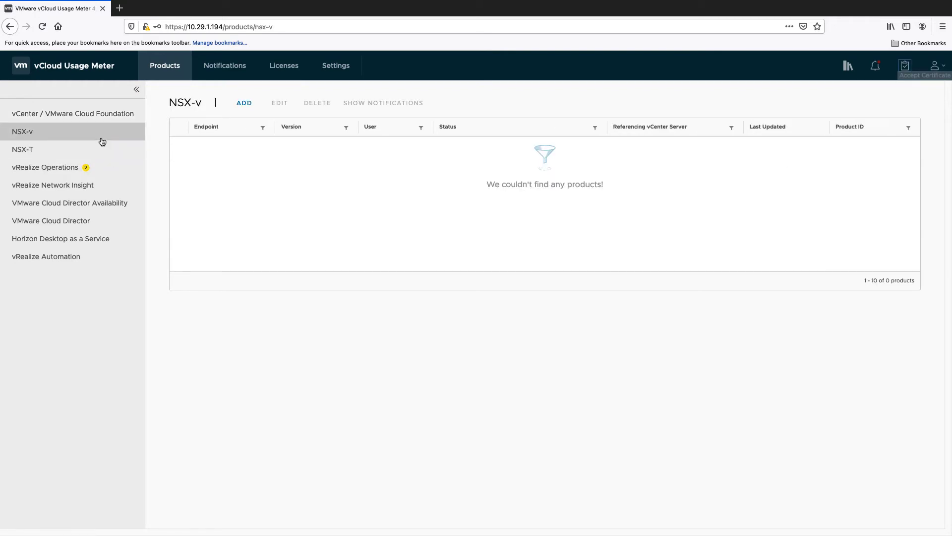
Fill in an NSX-v manager form: vCenter host 10.29.5.121, endpoint 10.29.5.131, admin credentials.
{"action": "left_click", "coordinate": [245, 105]}
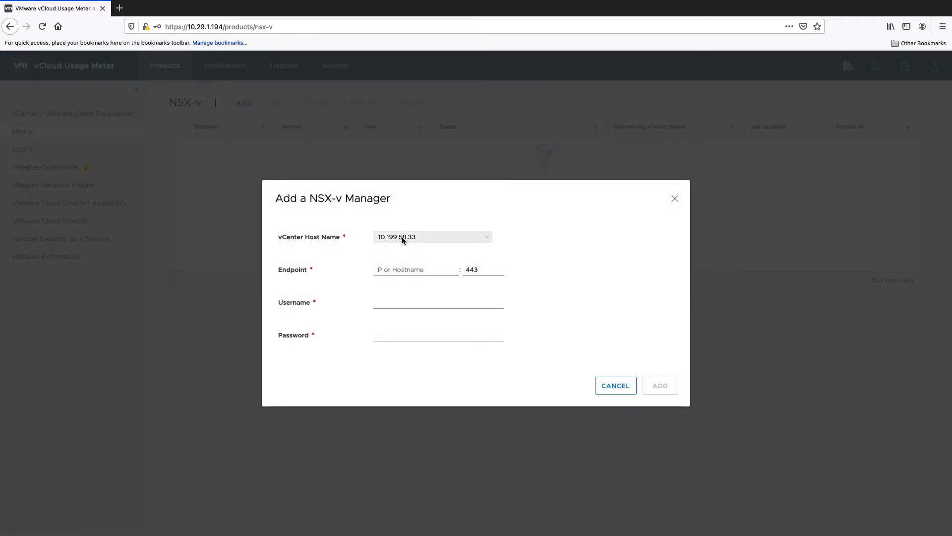
{"action": "left_click", "coordinate": [402, 238]}
{"action": "left_click", "coordinate": [406, 244]}
{"action": "left_click", "coordinate": [410, 276]}
{"action": "type", "text": "10.29.5.131"}
{"action": "left_click", "coordinate": [438, 302]}
{"action": "type", "text": "admi"}
{"action": "left_click", "coordinate": [412, 334]}
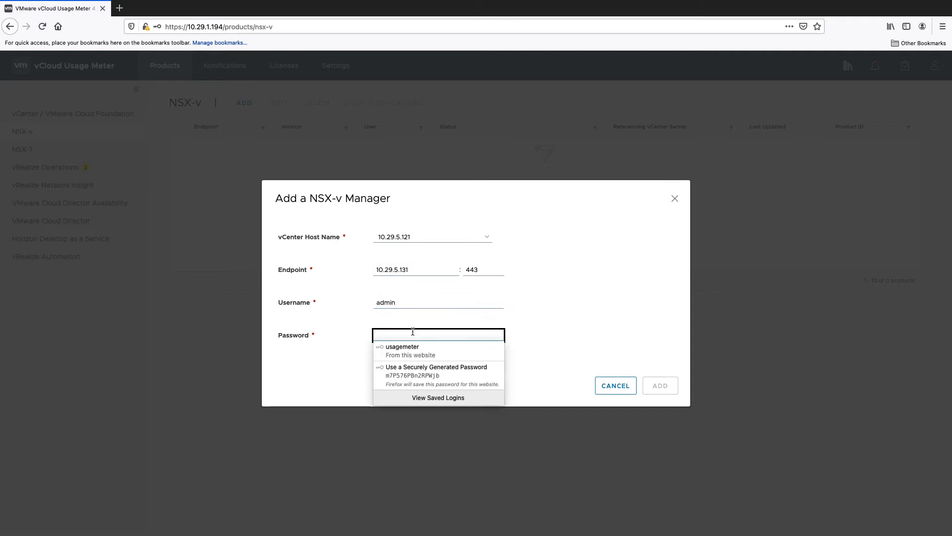
{"action": "type", "text": "VMware1!"}
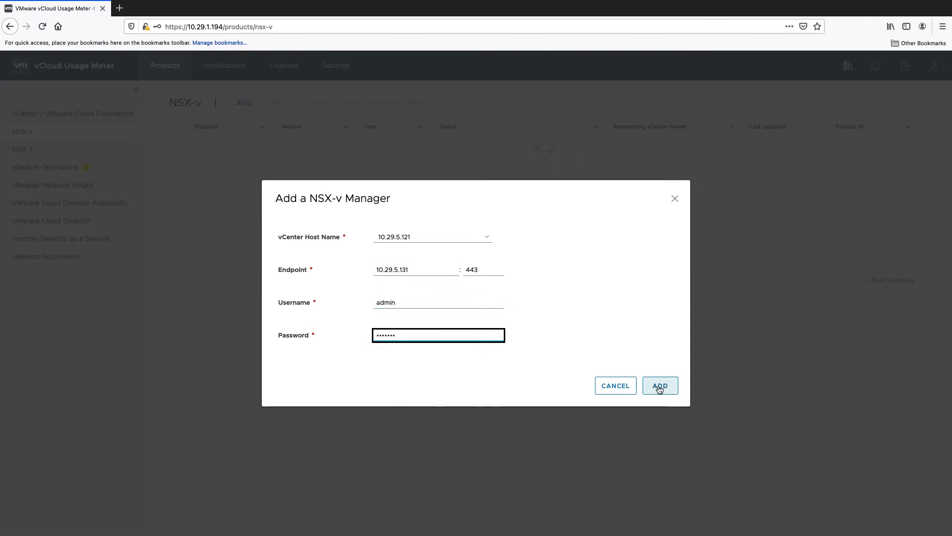
Register the 10.29.5.131 NSX-v manager and accept its certificate.
{"action": "left_click", "coordinate": [661, 385]}
{"action": "left_click", "coordinate": [504, 154]}
{"action": "left_click", "coordinate": [657, 341]}
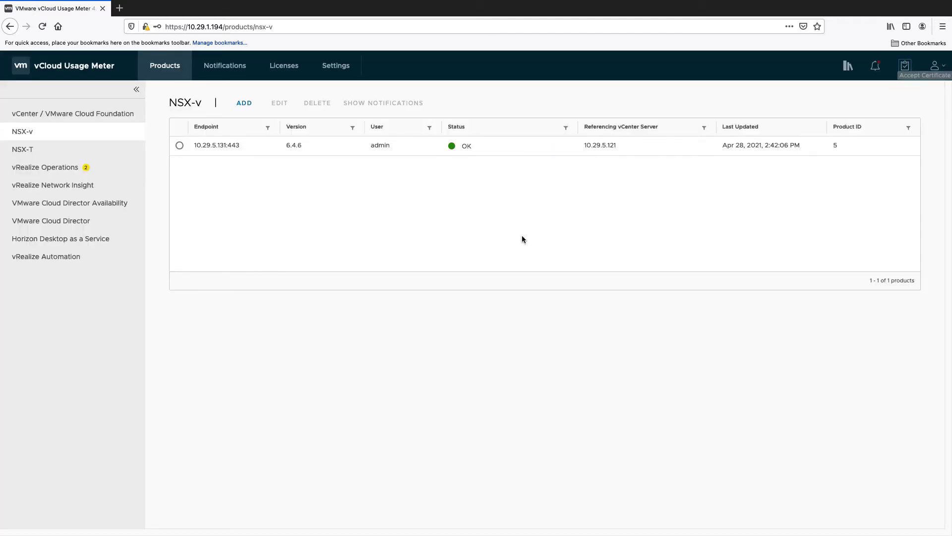
{"action": "left_click", "coordinate": [78, 148]}
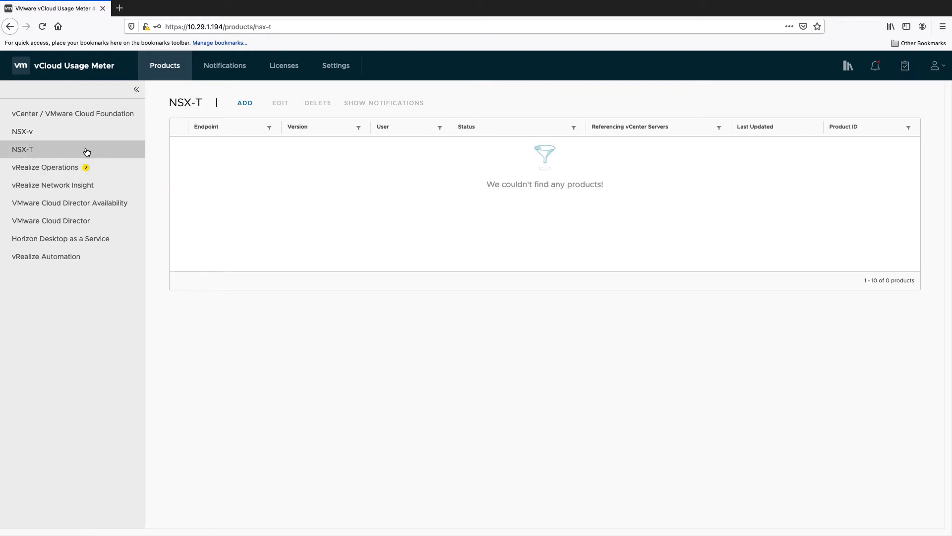
Fill in an NSX-T manager form with endpoint 10.199.58.63, username admin, and password.
{"action": "left_click", "coordinate": [246, 103]}
{"action": "left_click", "coordinate": [402, 254]}
{"action": "type", "text": "10.199.58.63"}
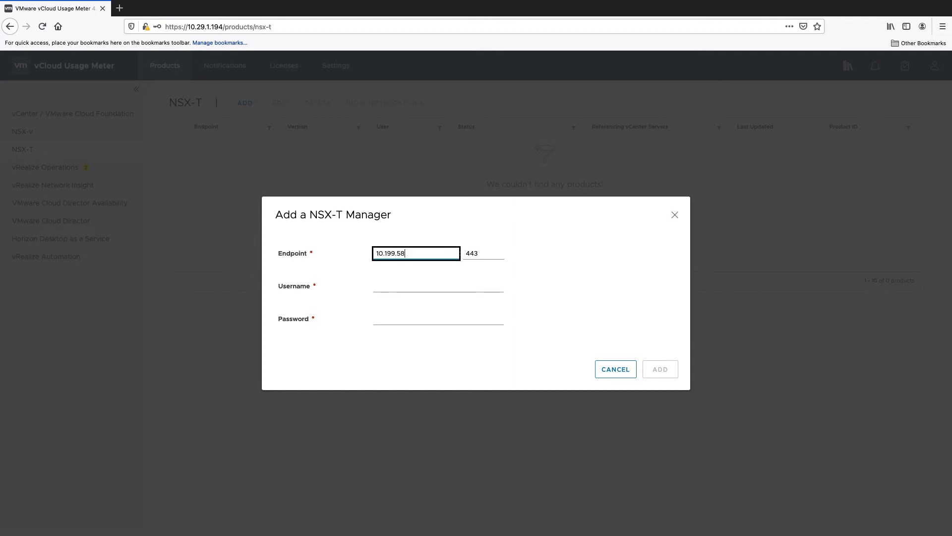
{"action": "left_click", "coordinate": [404, 286]}
{"action": "type", "text": "admin"}
{"action": "left_click", "coordinate": [404, 318]}
{"action": "type", "text": "•••••••••"}
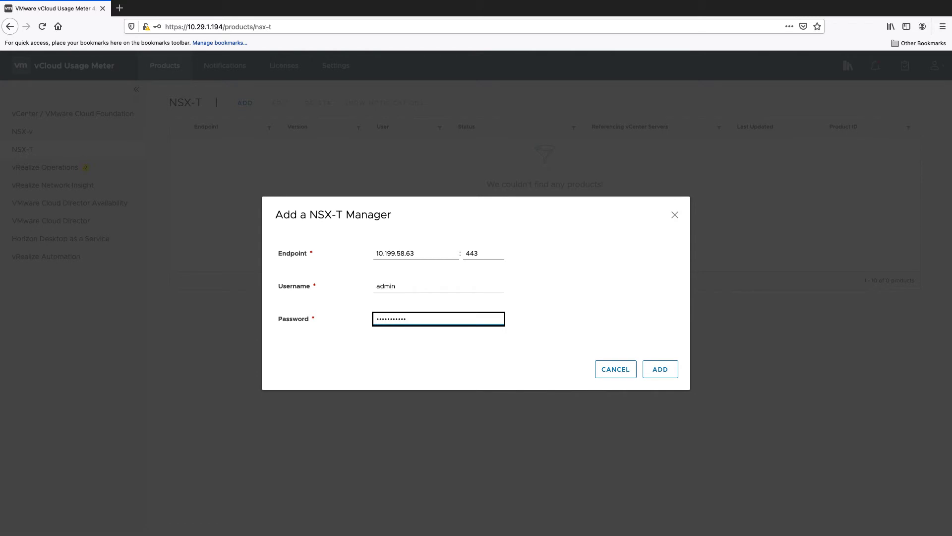
{"action": "type", "text": "••••"}
Register the 10.199.58.63 NSX-T manager and accept its certificate.
{"action": "left_click", "coordinate": [660, 369]}
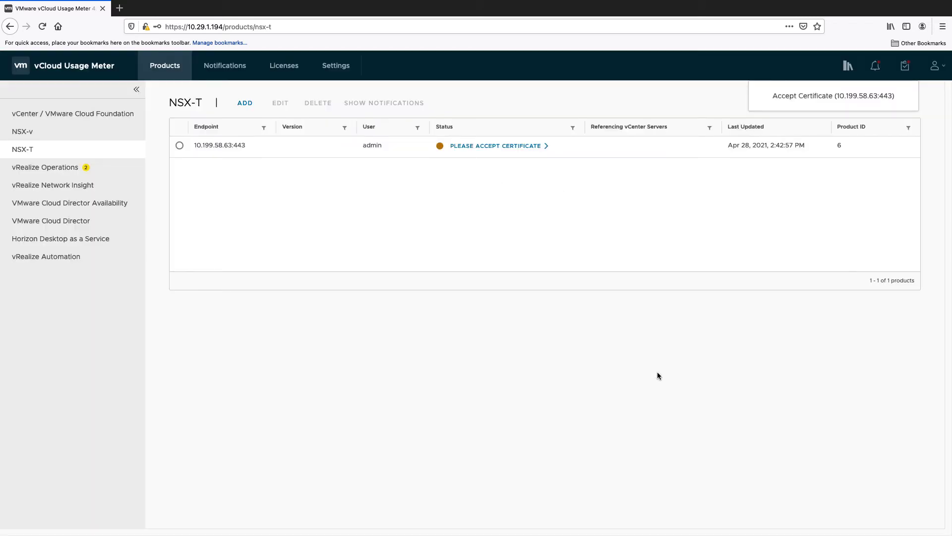
{"action": "left_click", "coordinate": [516, 146]}
{"action": "left_click", "coordinate": [648, 340]}
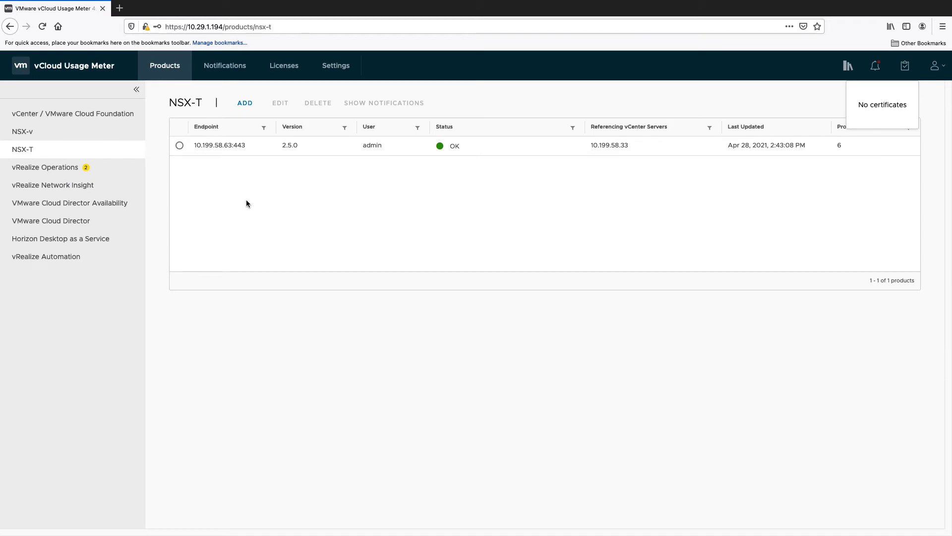
{"action": "left_click", "coordinate": [107, 172]}
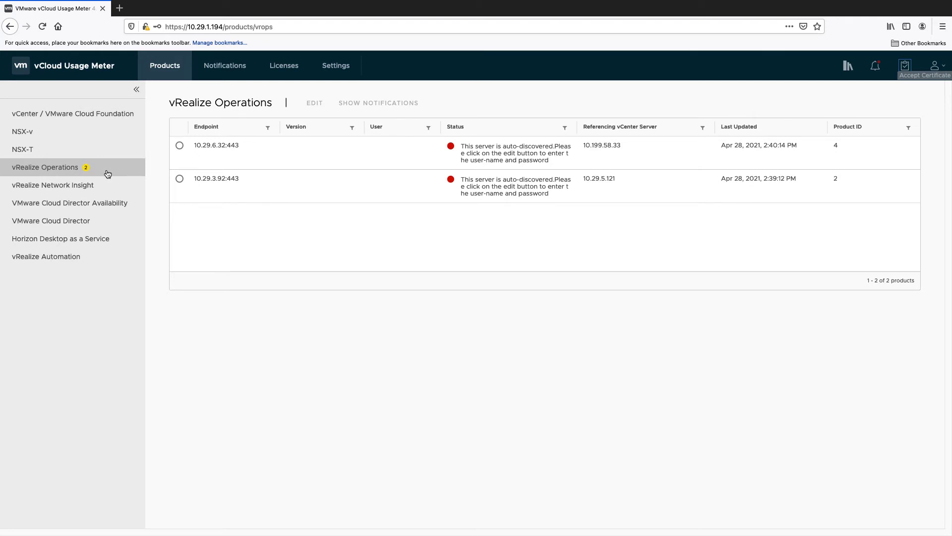
Save username admin and password for vRealize Operations server 10.29.6.32.
{"action": "left_click", "coordinate": [180, 147]}
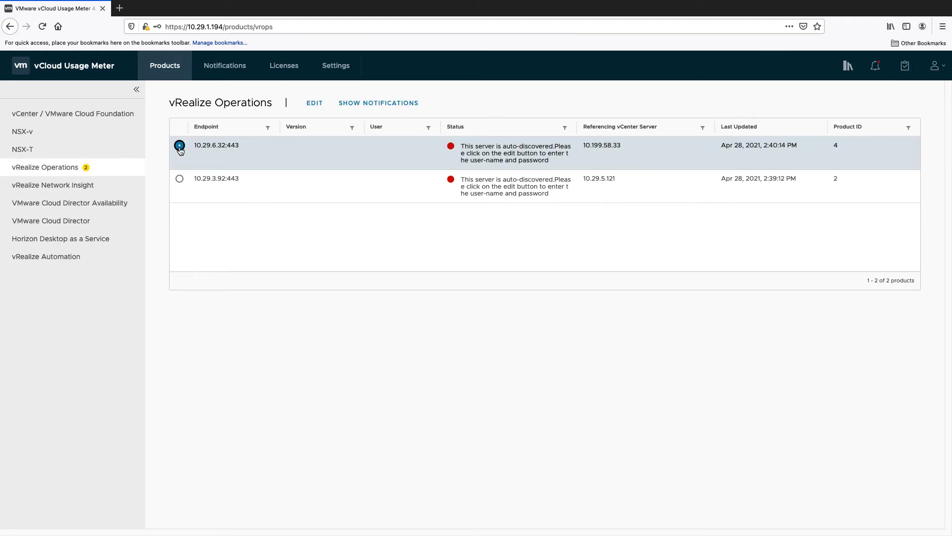
{"action": "left_click", "coordinate": [314, 104]}
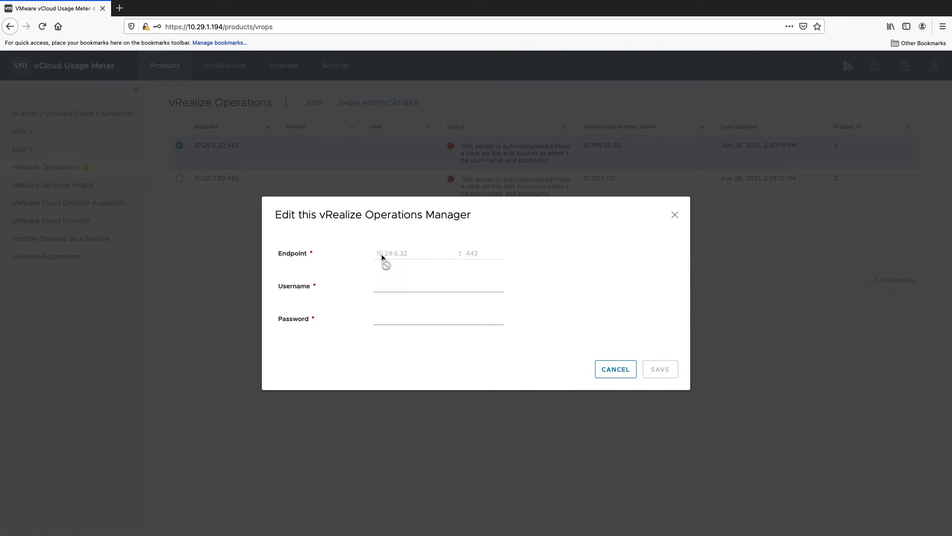
{"action": "left_click", "coordinate": [403, 283]}
{"action": "type", "text": "admin"}
{"action": "left_click", "coordinate": [404, 317]}
{"action": "type", "text": "*"}
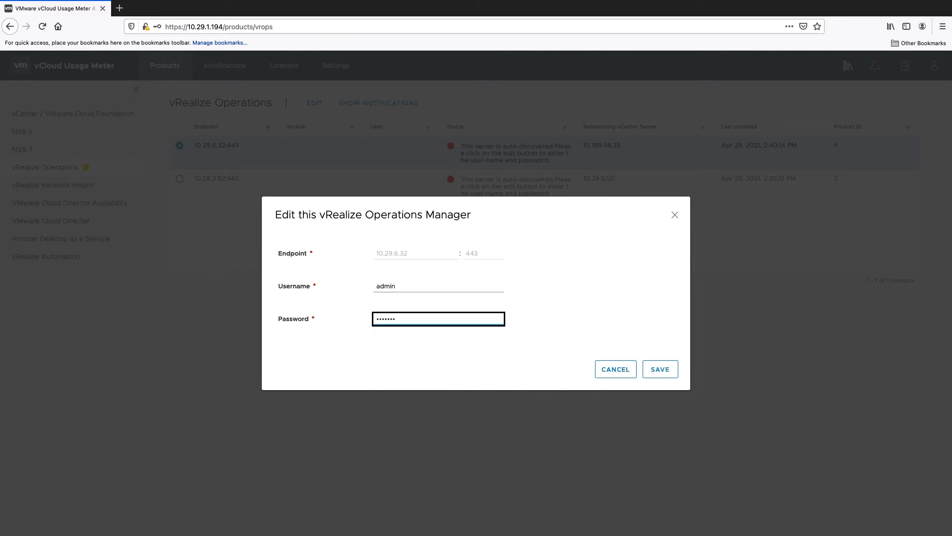
{"action": "left_click", "coordinate": [660, 369]}
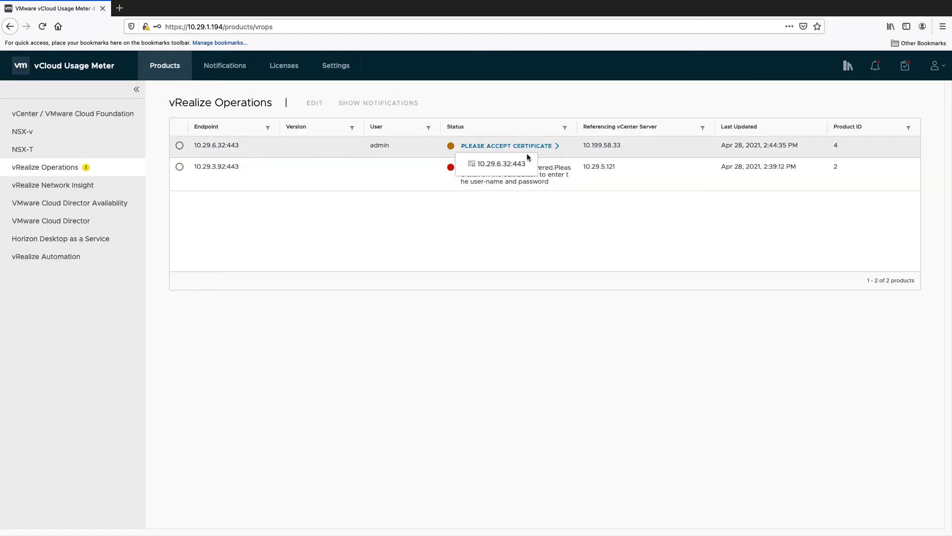
Accept the 10.29.6.32 certificate and select server 10.29.3.92.
{"action": "left_click", "coordinate": [526, 146]}
{"action": "left_click", "coordinate": [657, 346]}
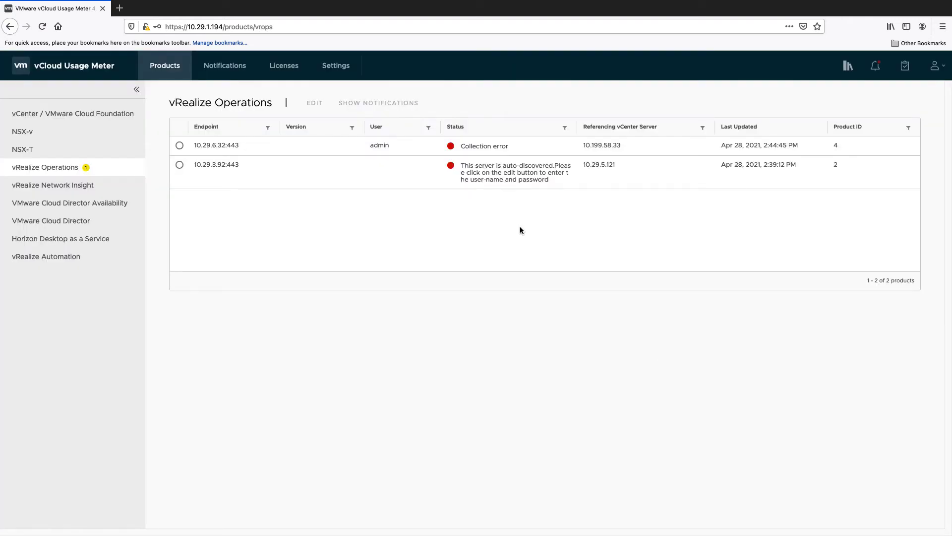
{"action": "left_click", "coordinate": [179, 166]}
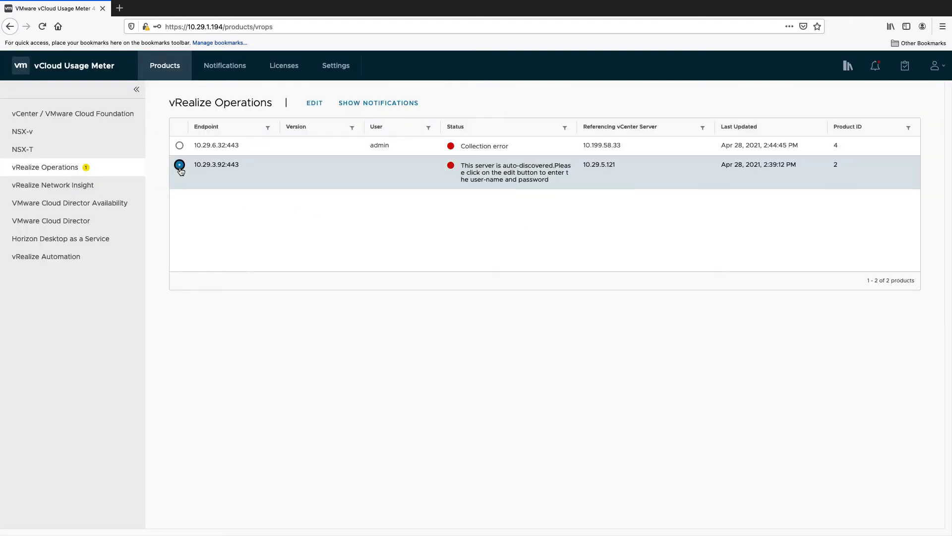
Save admin credentials for vRealize Operations server 10.29.3.92 and accept its certificate.
{"action": "left_click", "coordinate": [316, 103]}
{"action": "left_click", "coordinate": [402, 288]}
{"action": "type", "text": "admin"}
{"action": "key", "text": "Tab"}
{"action": "type", "text": "••••••"}
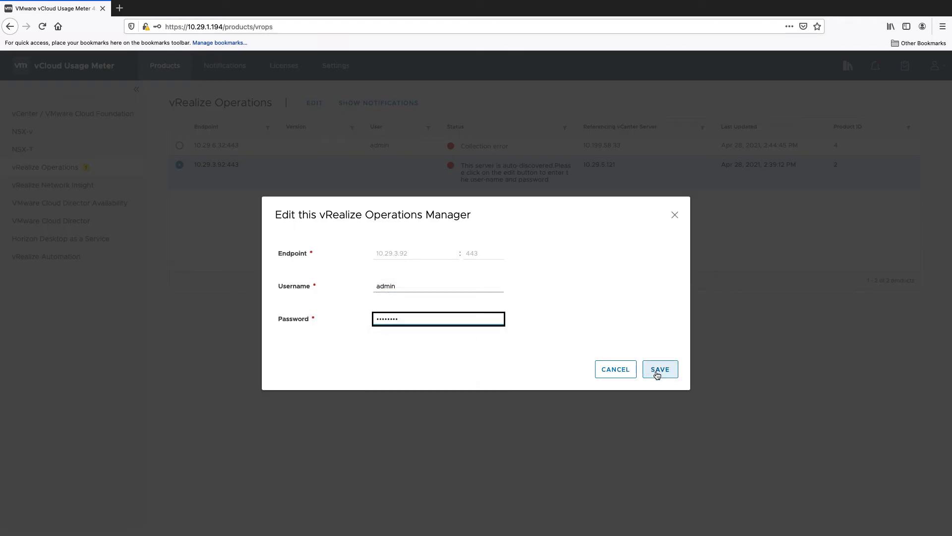
{"action": "left_click", "coordinate": [645, 368]}
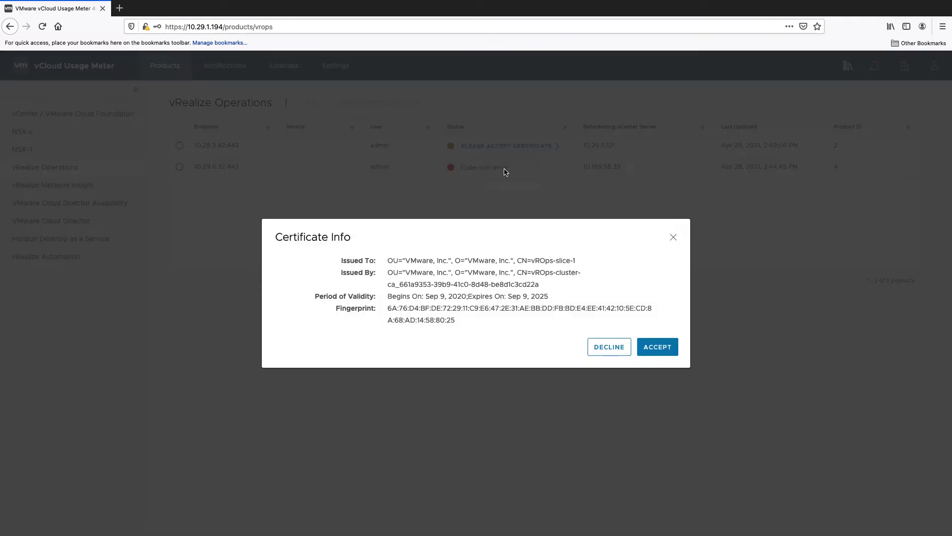
{"action": "left_click", "coordinate": [653, 345]}
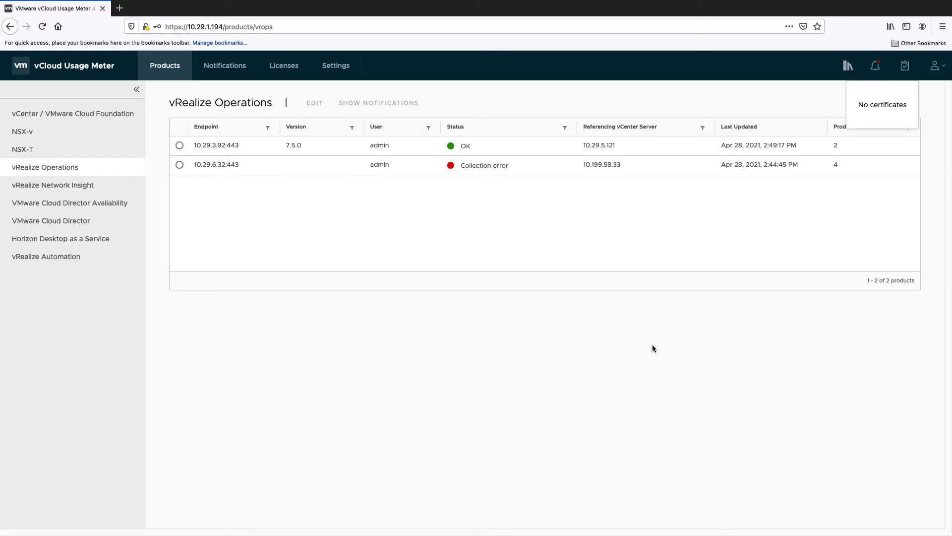
{"action": "left_click", "coordinate": [120, 191]}
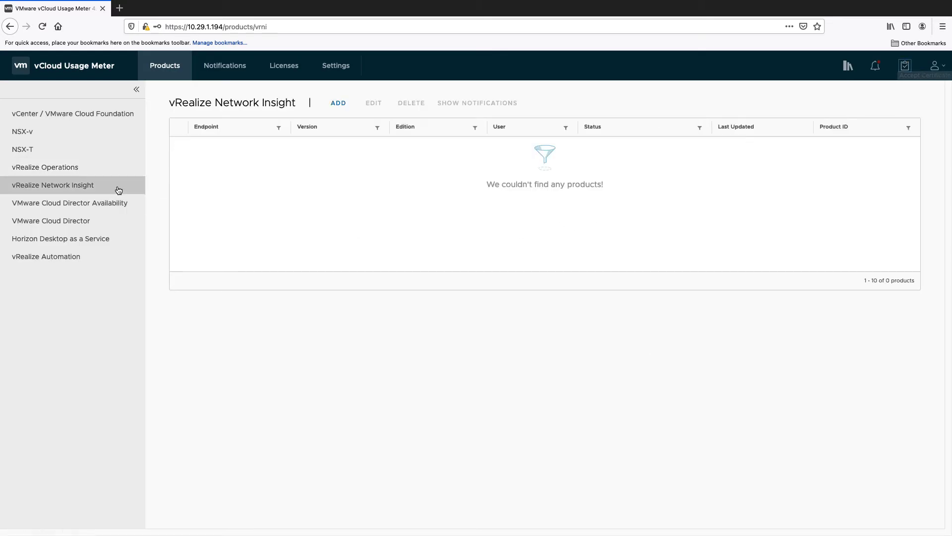
Fill in a vRealize Network Insight endpoint 10.199.58.8 with the local user's username and password.
{"action": "left_click", "coordinate": [338, 103]}
{"action": "left_click", "coordinate": [382, 240]}
{"action": "type", "text": "10."}
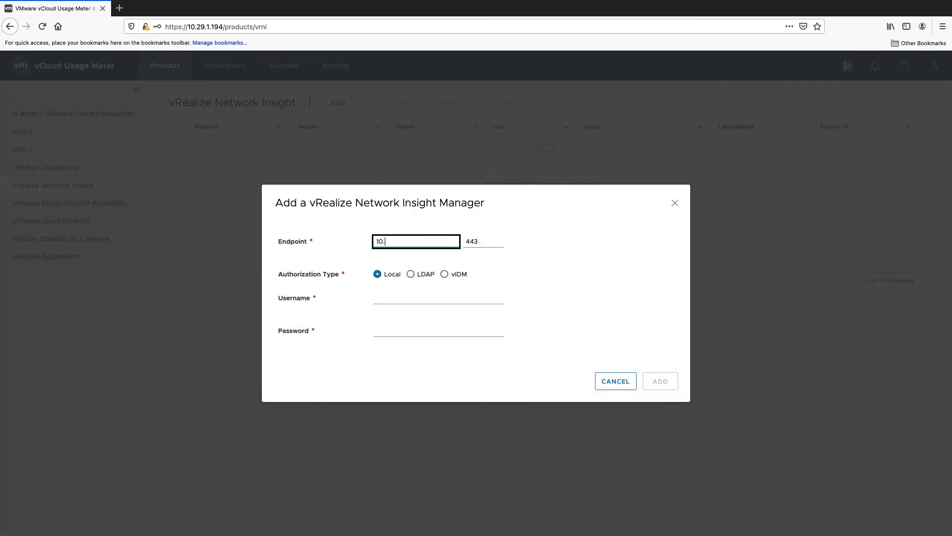
{"action": "type", "text": "199.58.8"}
{"action": "key", "text": "Tab"}
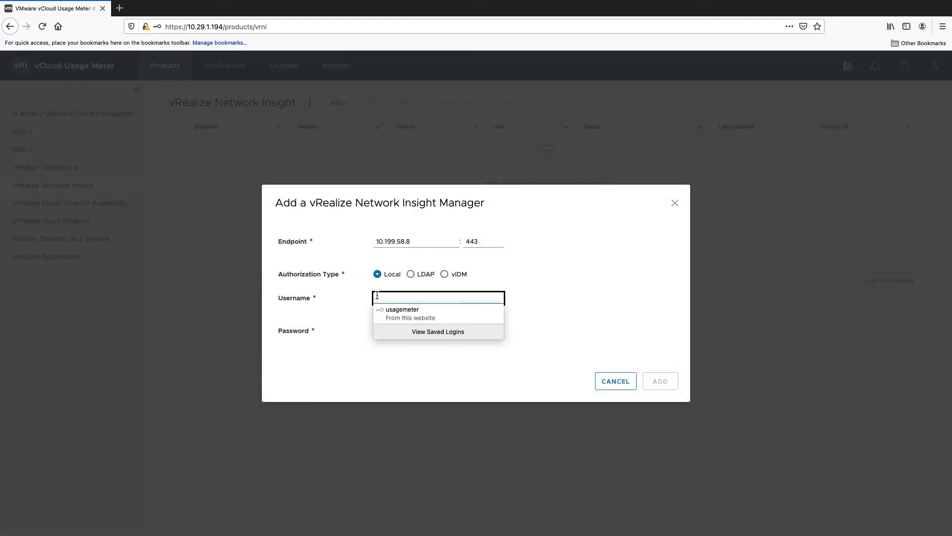
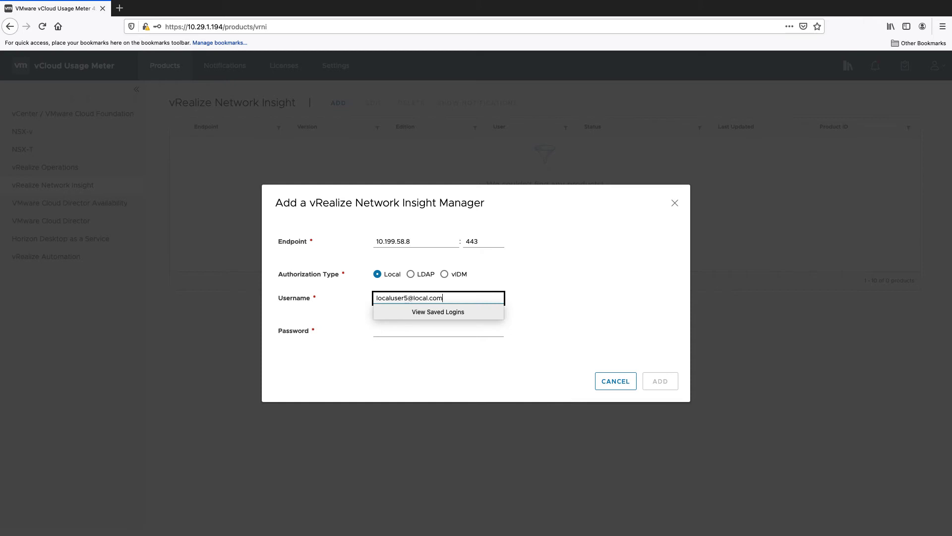
{"action": "key", "text": "Tab"}
{"action": "type", "text": "*****"}
Register the 10.199.58.8 Network Insight endpoint and accept its certificate.
{"action": "left_click", "coordinate": [657, 380]}
{"action": "left_click", "coordinate": [590, 145]}
{"action": "left_click", "coordinate": [661, 354]}
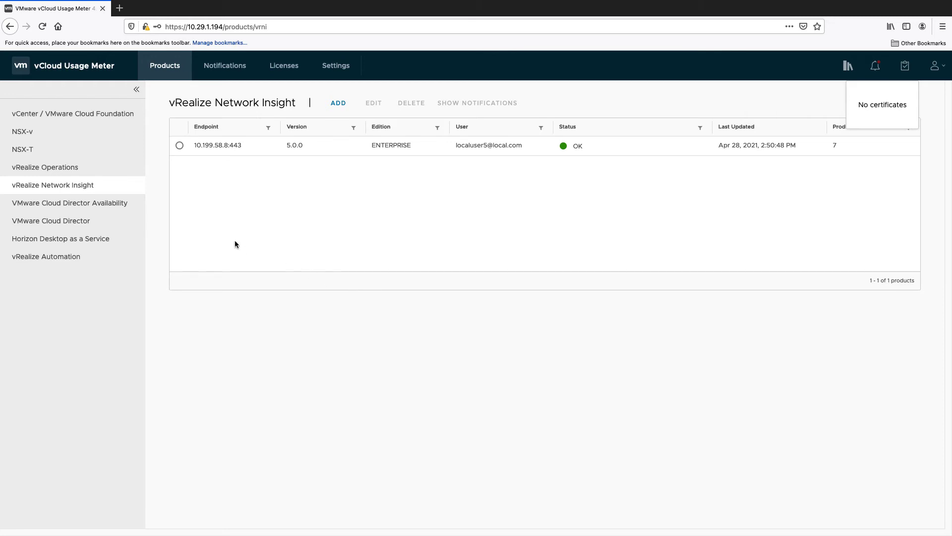
{"action": "left_click", "coordinate": [123, 205]}
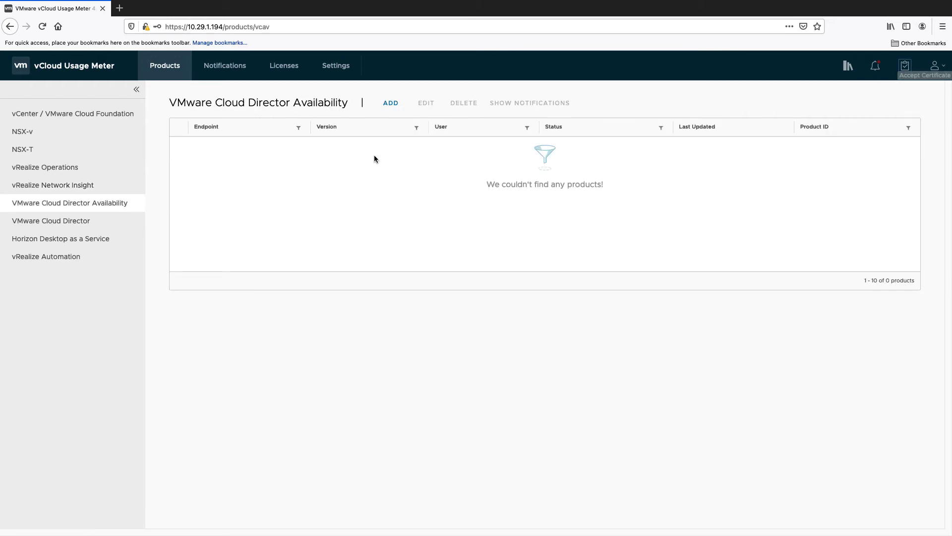
Fill in a Cloud Director Availability endpoint 10.199.59.129 with username root and password.
{"action": "left_click", "coordinate": [391, 103]}
{"action": "left_click", "coordinate": [410, 256]}
{"action": "type", "text": "10.199.59.129"}
{"action": "left_click", "coordinate": [409, 289]}
{"action": "type", "text": "root"}
{"action": "key", "text": "Tab"}
{"action": "type", "text": "******"}
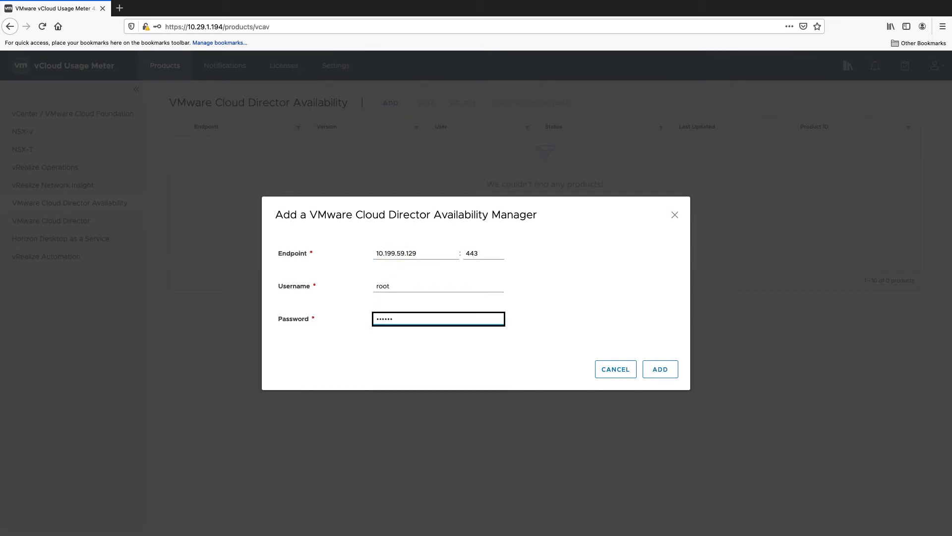
Register the 10.199.59.129 endpoint and accept its pending certificate.
{"action": "left_click", "coordinate": [655, 371]}
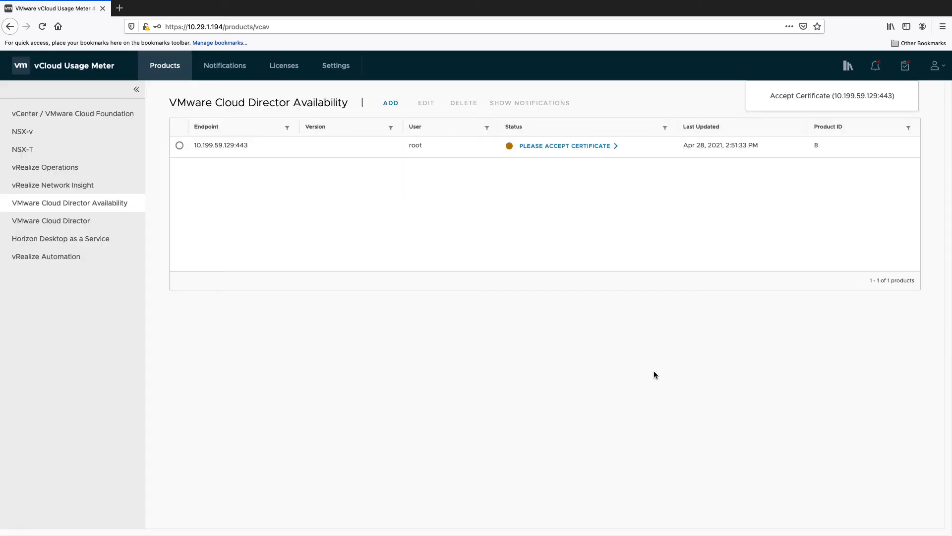
{"action": "left_click", "coordinate": [563, 146]}
{"action": "left_click", "coordinate": [561, 168]}
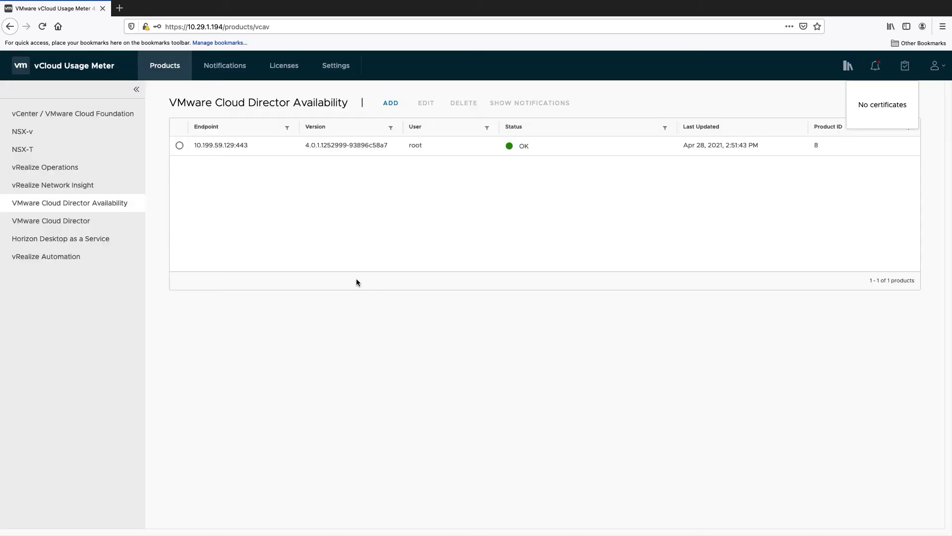
{"action": "left_click", "coordinate": [119, 222]}
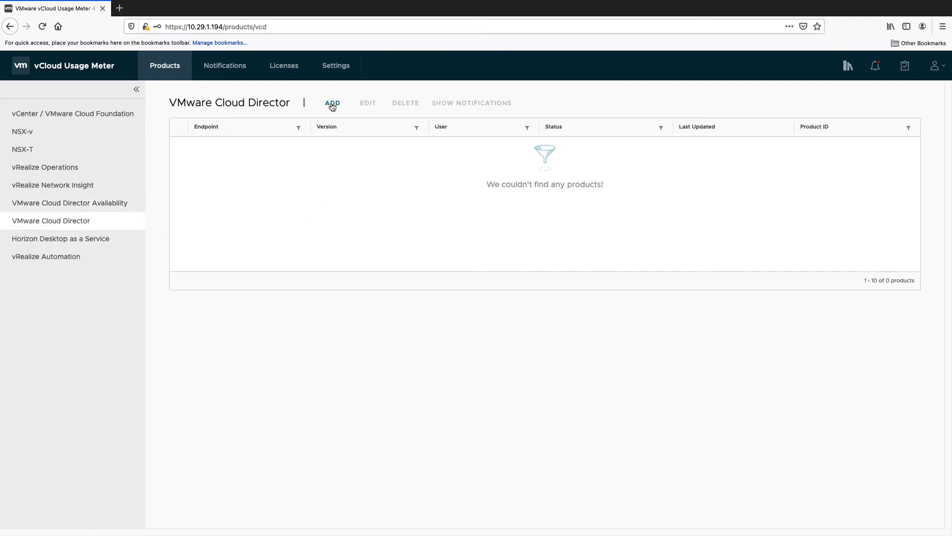
Fill in a VMware Cloud Director endpoint 10.29.6.25 with username admin and password.
{"action": "left_click", "coordinate": [332, 103]}
{"action": "left_click", "coordinate": [386, 253]}
{"action": "type", "text": "10.29.6.25"}
{"action": "left_click", "coordinate": [402, 283]}
{"action": "type", "text": "admin"}
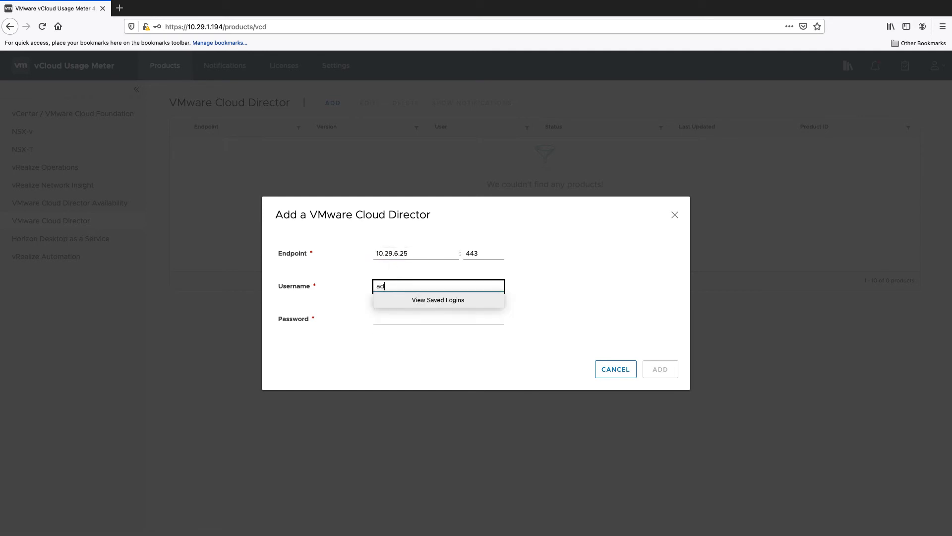
{"action": "left_click", "coordinate": [436, 318]}
{"action": "type", "text": "VM"}
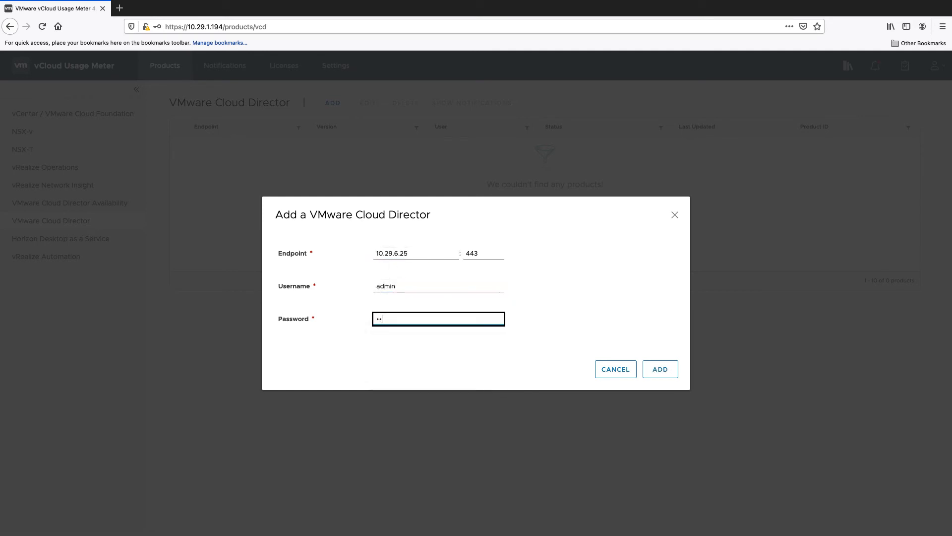
Register the 10.29.6.25 Cloud Director endpoint and accept its certificate.
{"action": "left_click", "coordinate": [660, 369]}
{"action": "left_click", "coordinate": [564, 145]}
{"action": "left_click", "coordinate": [566, 167]}
{"action": "left_click", "coordinate": [662, 368]}
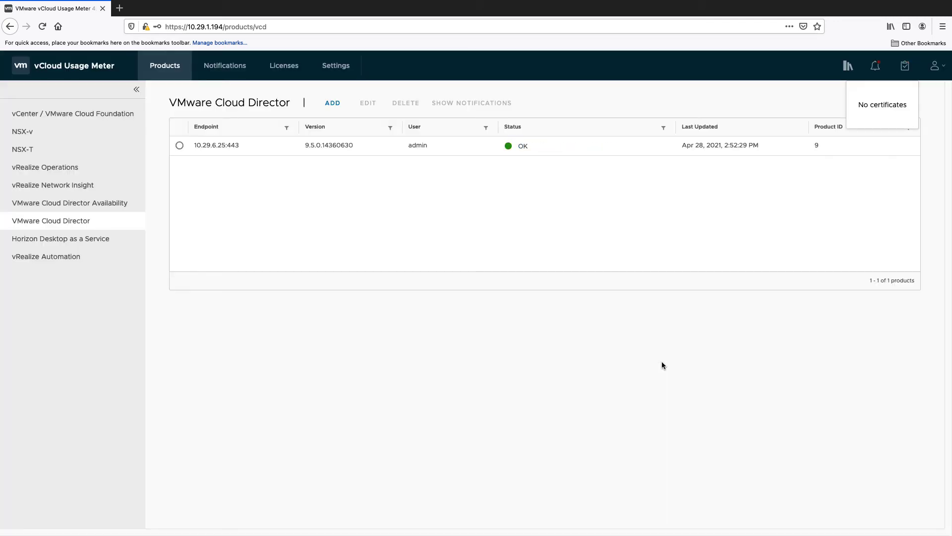
{"action": "left_click", "coordinate": [93, 242]}
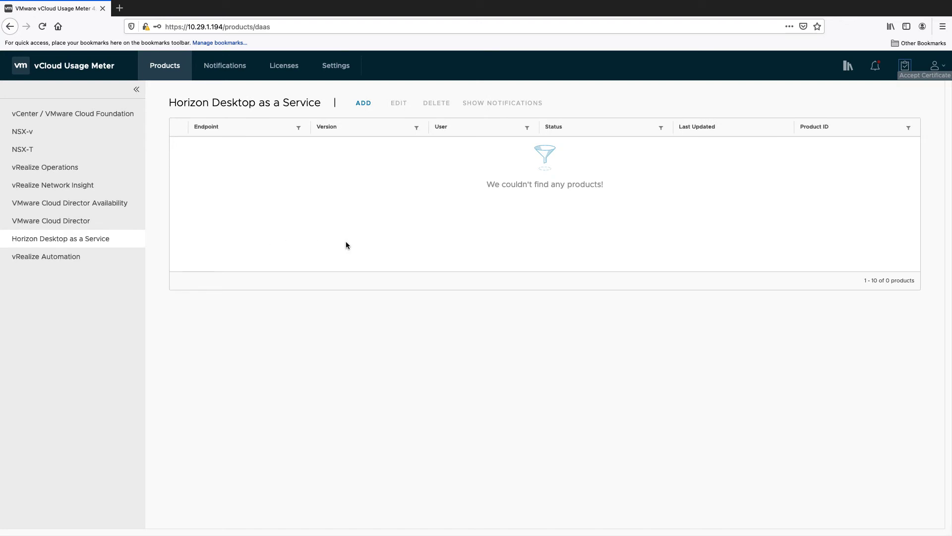
Add Horizon DaaS endpoint 10.108.102.63 with the service-provider credentials and domain DAASBLR-AD-SP04.
{"action": "left_click", "coordinate": [358, 108]}
{"action": "left_click", "coordinate": [392, 237]}
{"action": "type", "text": "10.1"}
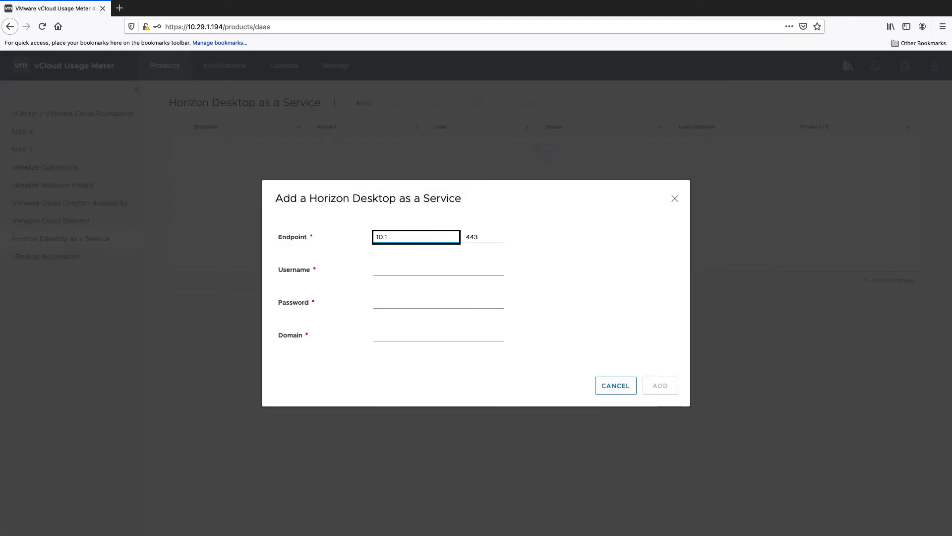
{"action": "type", "text": "08.102.63"}
{"action": "left_click", "coordinate": [404, 267]}
{"action": "type", "text": "serviceprovider"}
{"action": "left_click", "coordinate": [406, 300]}
{"action": "type", "text": "********"}
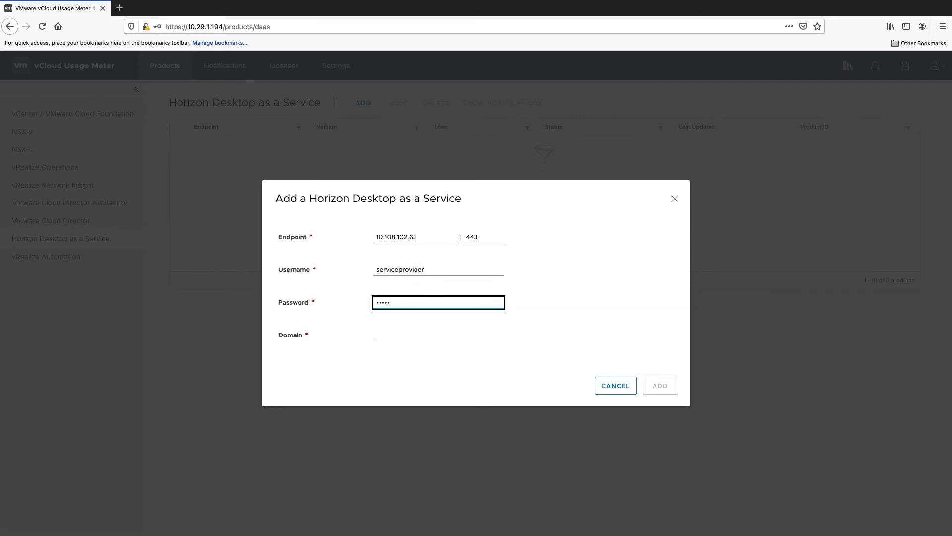
{"action": "type", "text": "**"}
{"action": "key", "text": "Tab"}
{"action": "type", "text": "DAAS"}
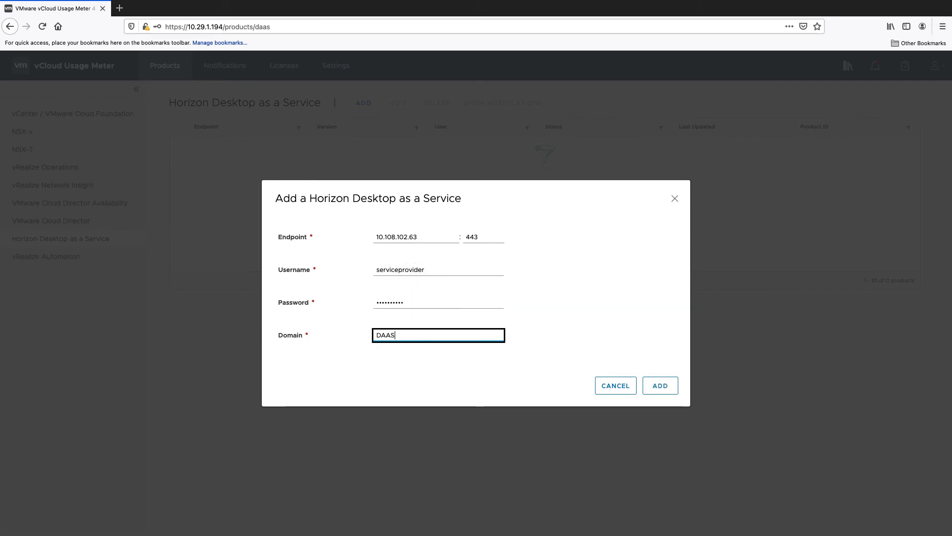
{"action": "type", "text": "BLR-AD-SP04"}
{"action": "left_click", "coordinate": [660, 389]}
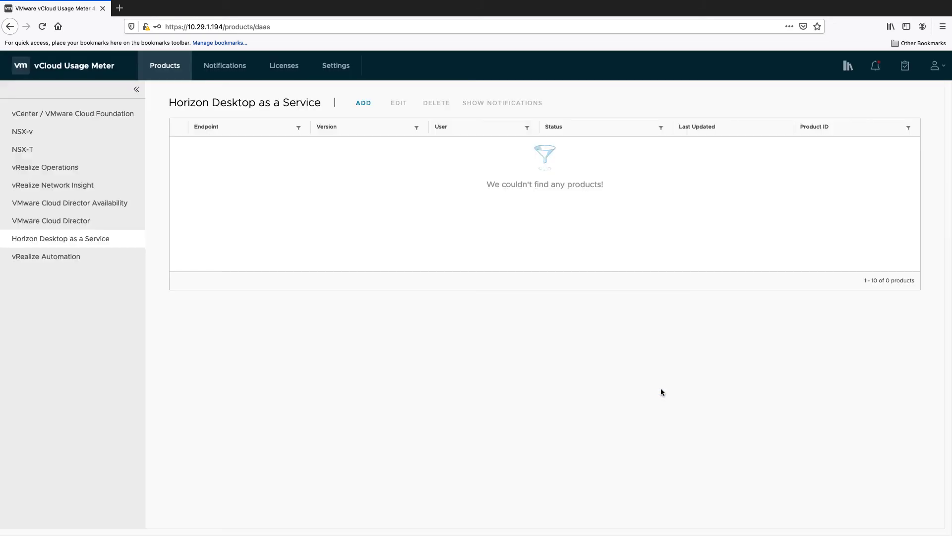
Accept the Horizon DaaS certificate so the endpoint shows OK, then go to vRealize Automation.
{"action": "left_click", "coordinate": [568, 145]}
{"action": "left_click", "coordinate": [565, 167]}
{"action": "left_click", "coordinate": [653, 342]}
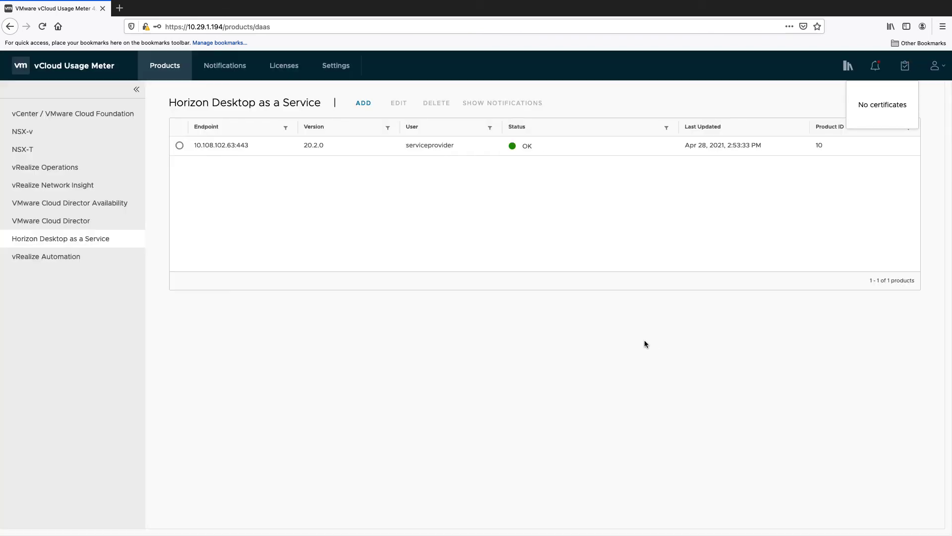
{"action": "left_click", "coordinate": [81, 256]}
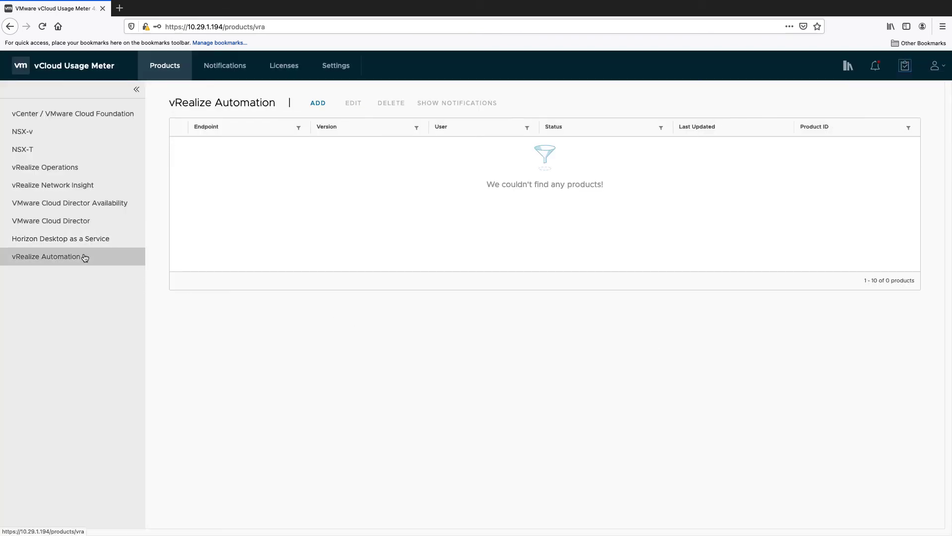
Start a vRealize Automation endpoint with Cafe appliance cava-n-80-150.eng.vmware.com and its admin credentials.
{"action": "left_click", "coordinate": [323, 105]}
{"action": "left_click", "coordinate": [385, 183]}
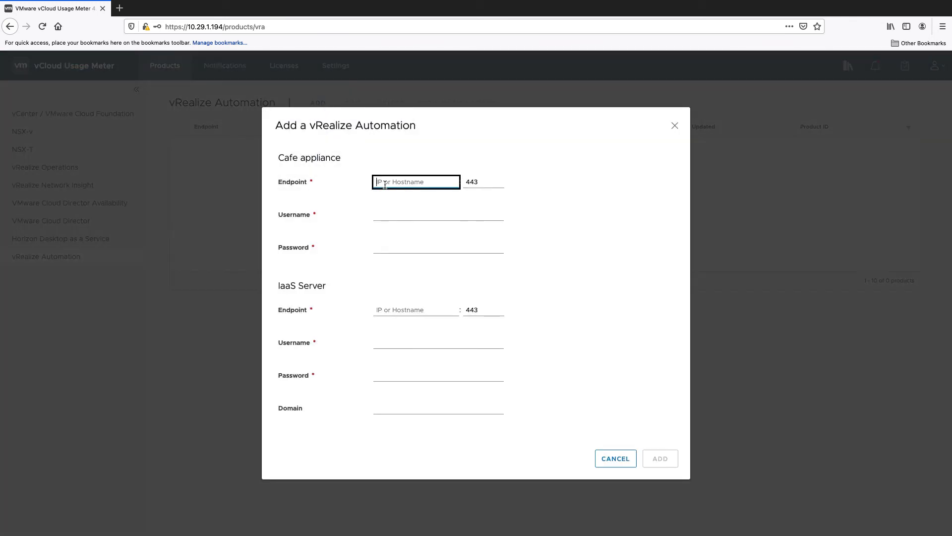
{"action": "type", "text": "cava-n-80-150.eng"}
{"action": "type", "text": ".vmware.com"}
{"action": "key", "text": "Tab"}
{"action": "type", "text": "administrator@vsphere.local"}
{"action": "left_click", "coordinate": [391, 248]}
{"action": "type", "text": "VMware1!"}
Add IaaS Server cava-n-88-094.eng.vmware.com with credentials and domain coke.sqa-horizon.local, then submit.
{"action": "left_click", "coordinate": [413, 306]}
{"action": "type", "text": "cava-n-88-094.eng.vmware.com"}
{"action": "left_click", "coordinate": [412, 338]}
{"action": "type", "text": "administrator"}
{"action": "key", "text": "Tab"}
{"action": "type", "text": "VMware1!"}
{"action": "left_click", "coordinate": [415, 406]}
{"action": "type", "text": "coke.sqa-horizon.local"}
{"action": "left_click", "coordinate": [654, 458]}
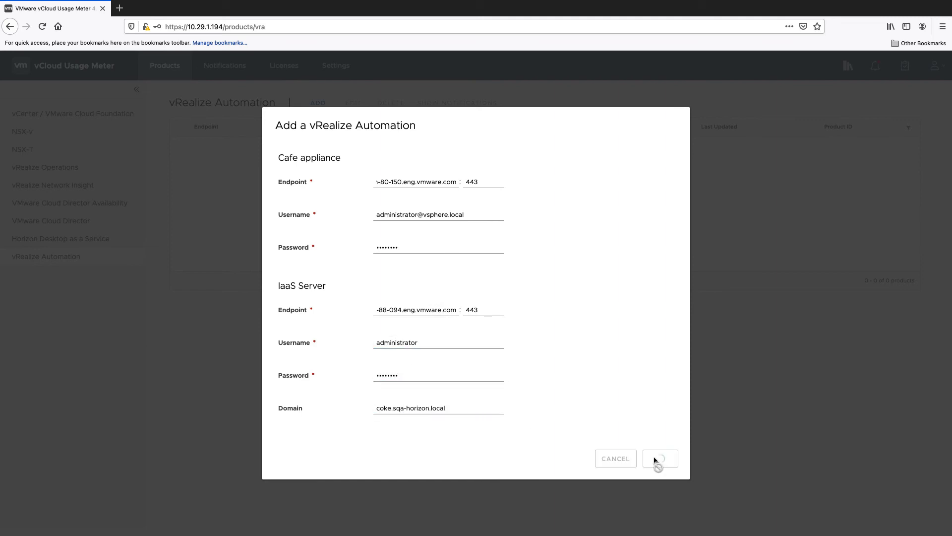
Review and accept the vRealize Automation certificate, then view Notifications.
{"action": "left_click", "coordinate": [593, 145]}
{"action": "left_click", "coordinate": [658, 341]}
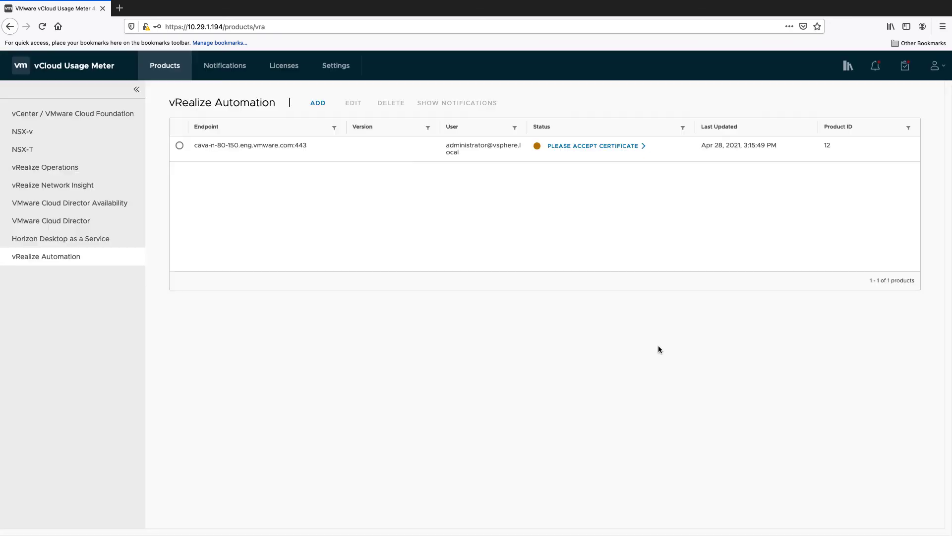
{"action": "left_click", "coordinate": [593, 145]}
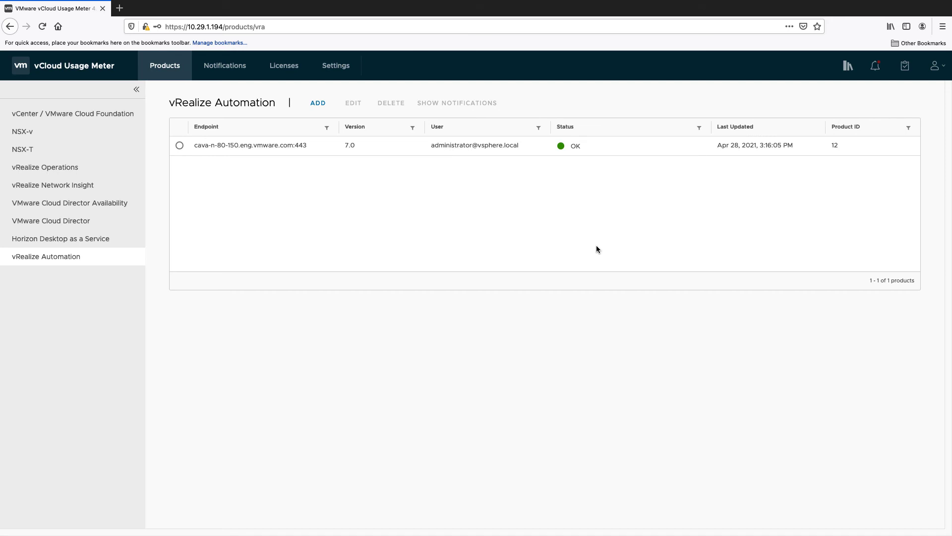
{"action": "left_click", "coordinate": [237, 69]}
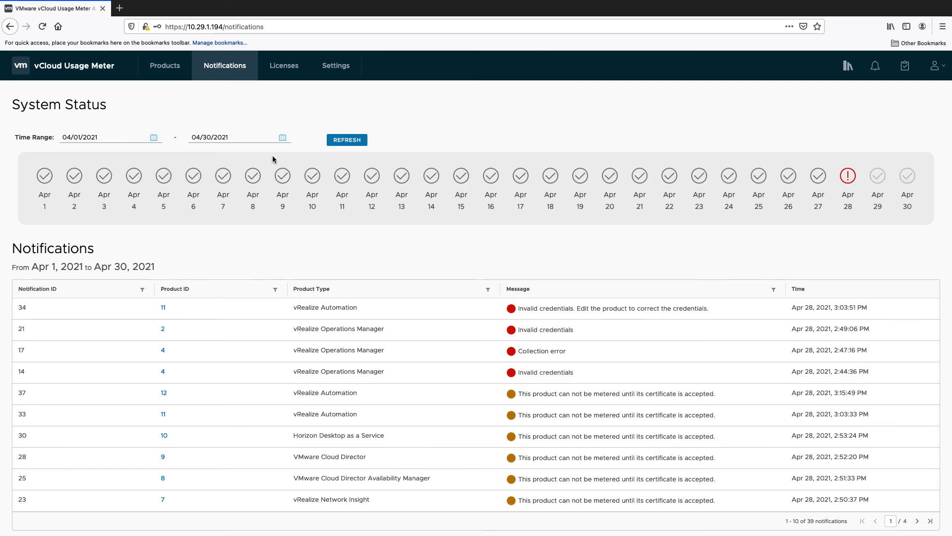
Check the two Rental vSphere 6 Enterprise Plus licenses, then go to Usage Insight Test settings.
{"action": "left_click", "coordinate": [284, 74]}
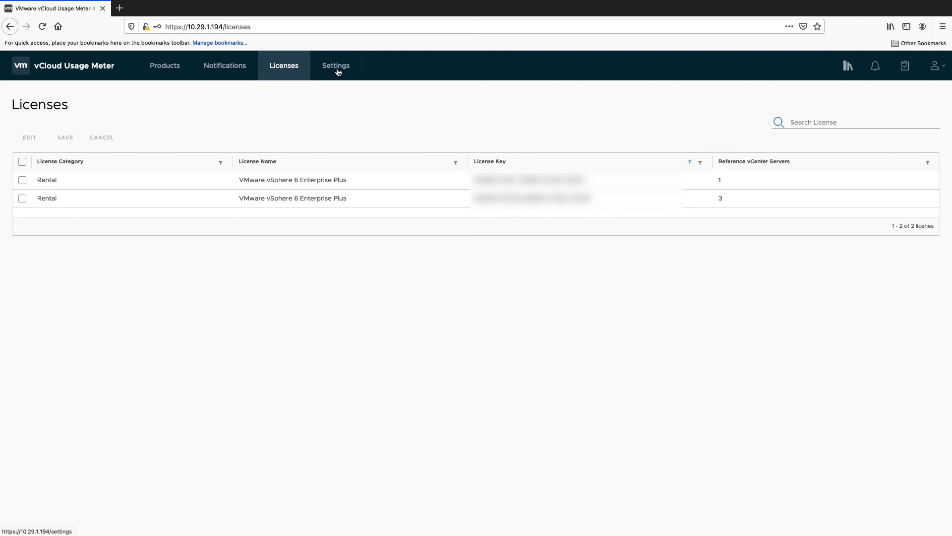
{"action": "left_click", "coordinate": [346, 72]}
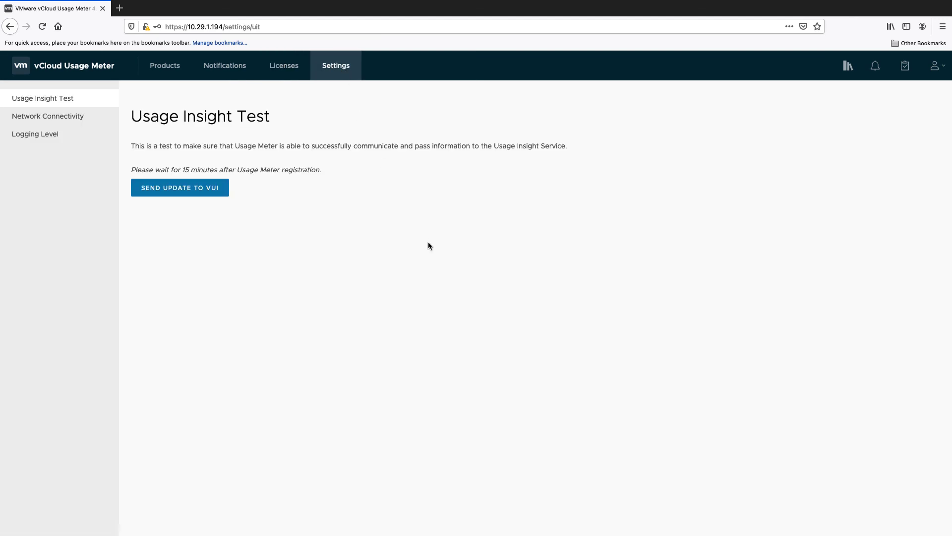
Send the Usage Insight test update until it reports All Data Sent Successfully.
{"action": "left_click", "coordinate": [197, 193]}
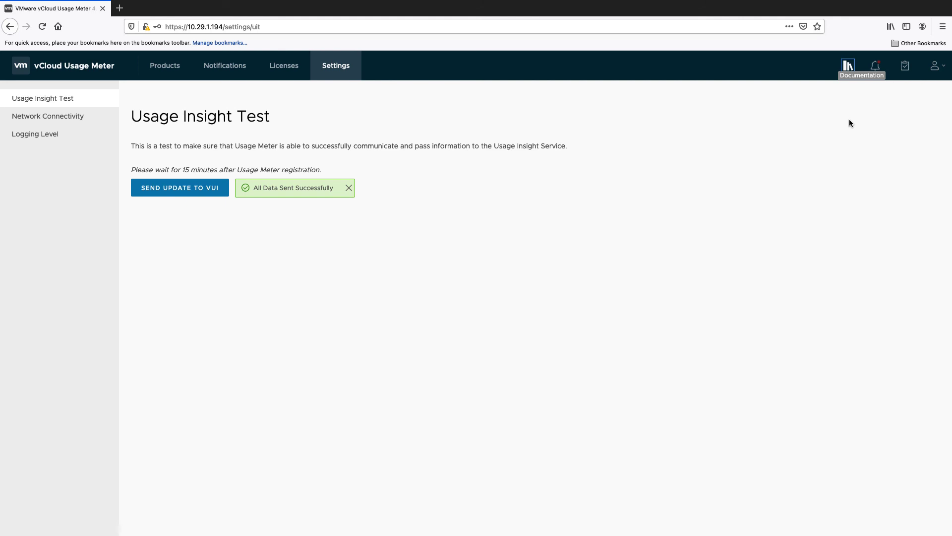
{"action": "left_click", "coordinate": [935, 66]}
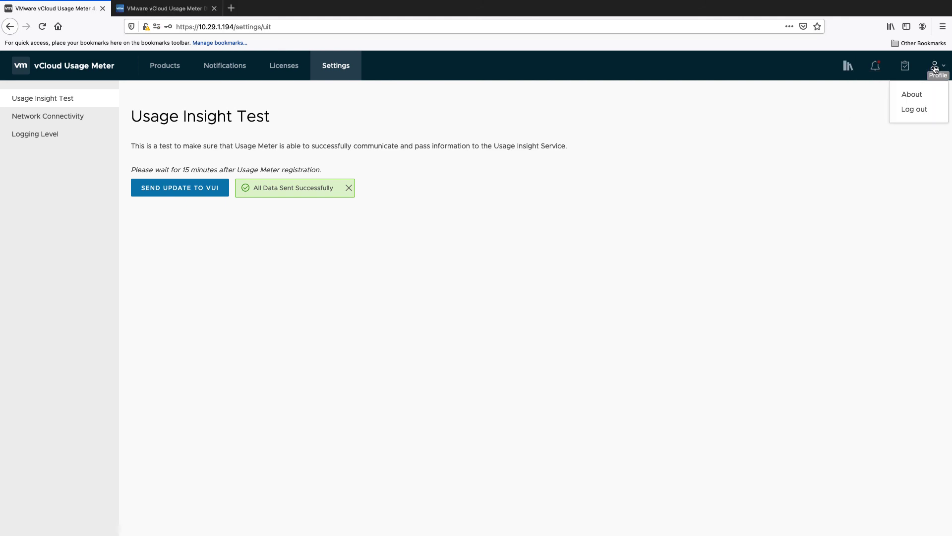